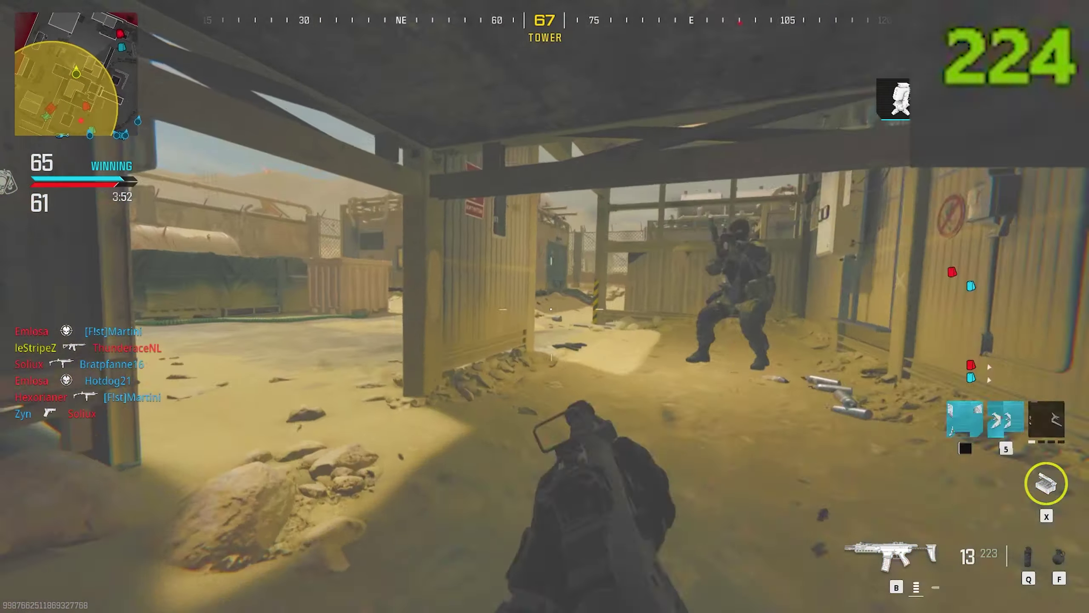
click(545, 307)
click(545, 306)
key(r)
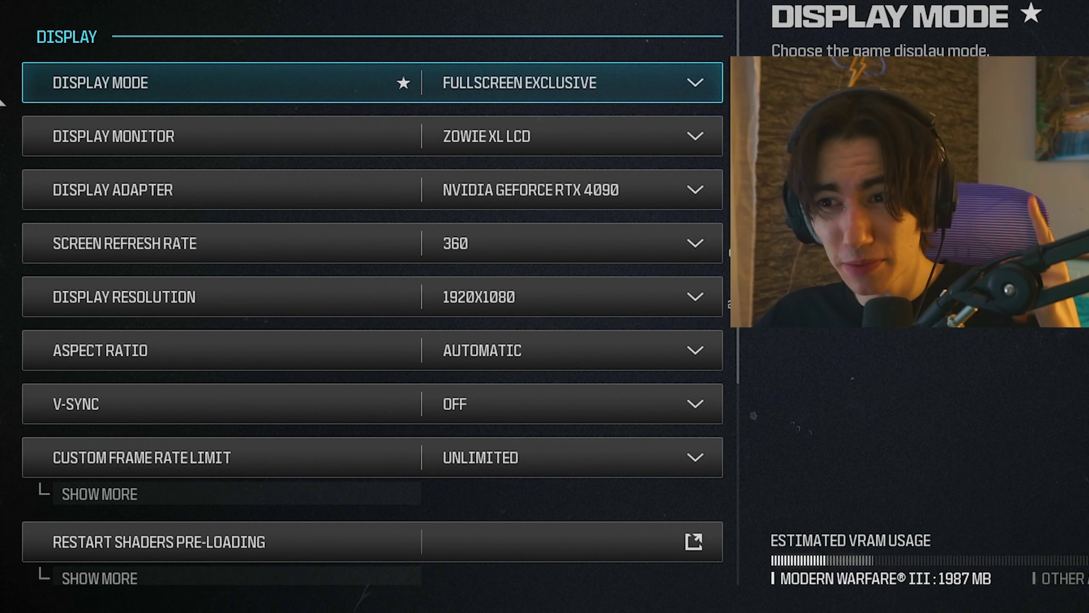
Examine the available options for the display mode and the screen refresh rate
click(509, 91)
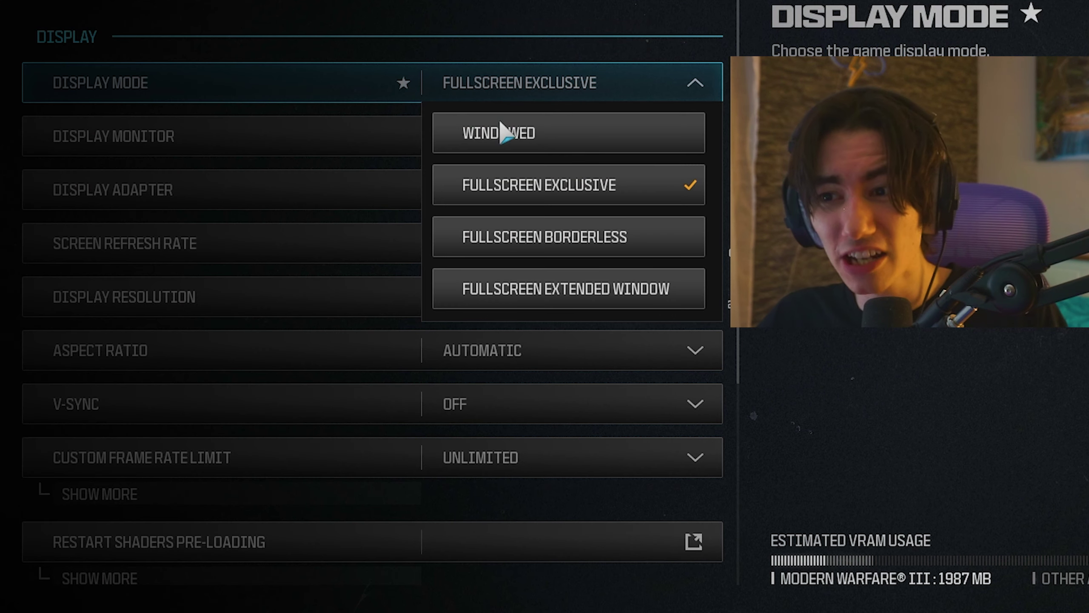
key(Up)
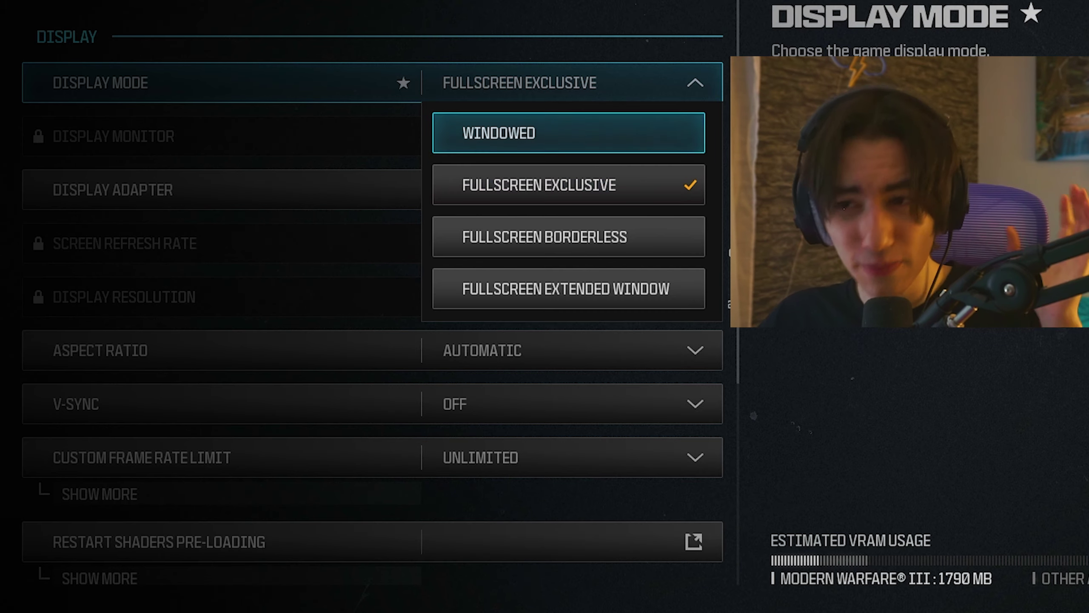
key(Escape)
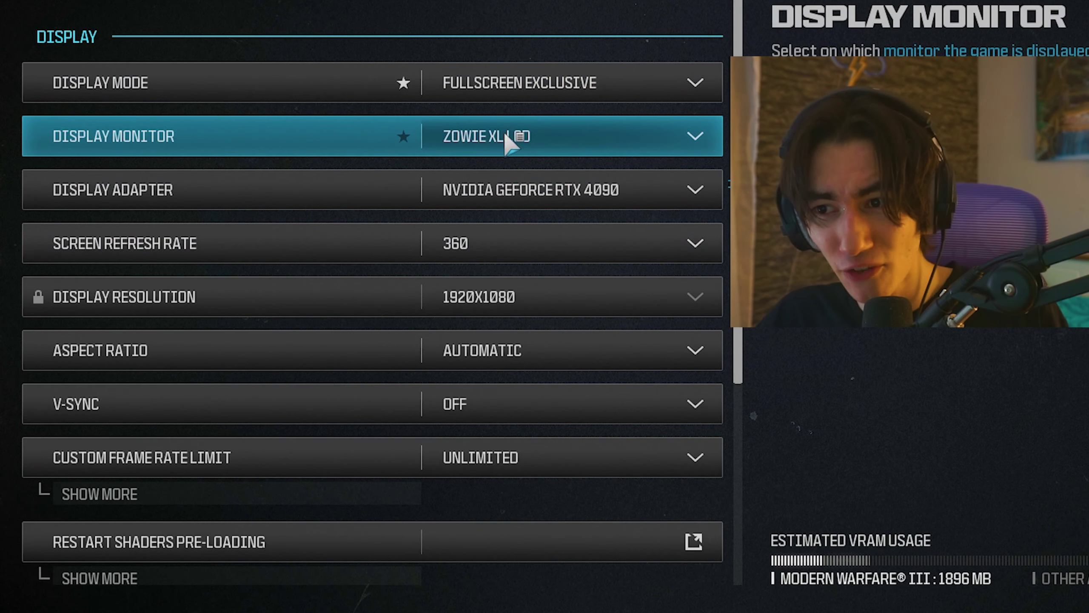
click(493, 245)
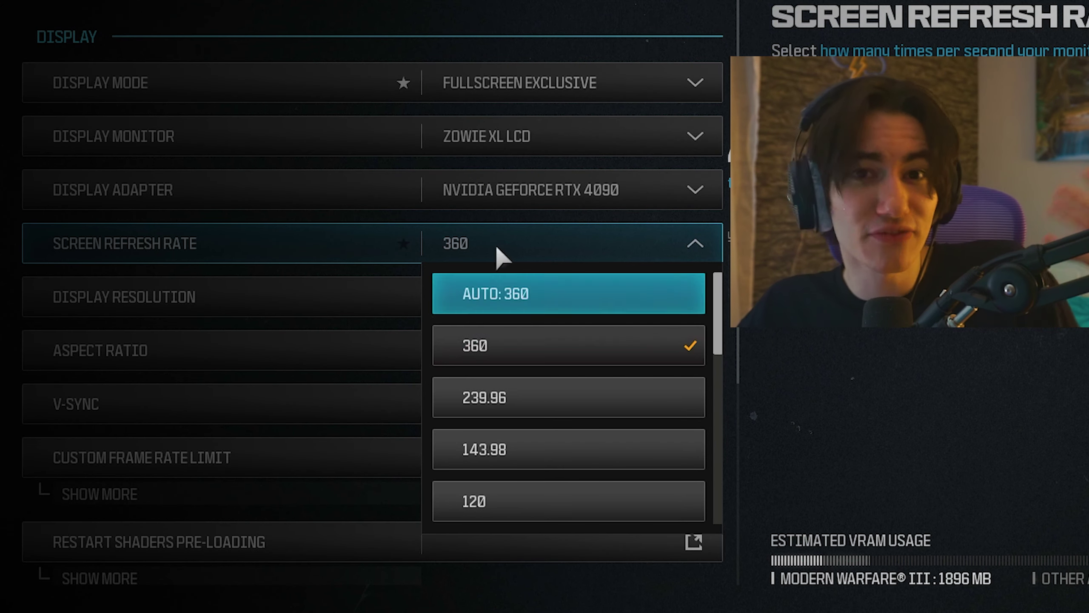
key(Escape)
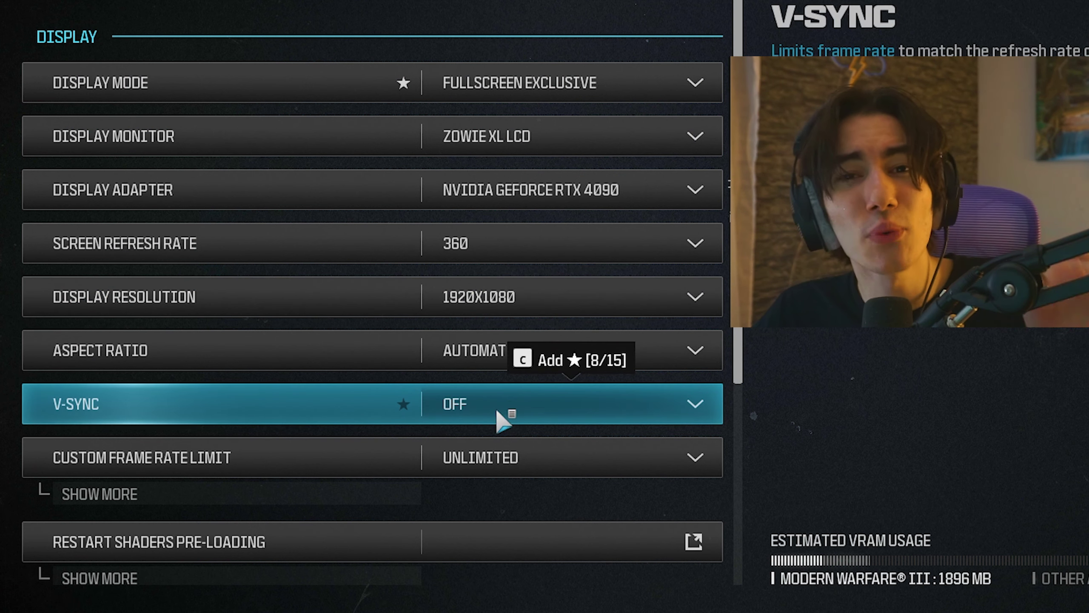
Review the V-Sync, custom frame rate limit, brightness calibration and NVIDIA Reflex Low Latency settings
mouse_move(13, 517)
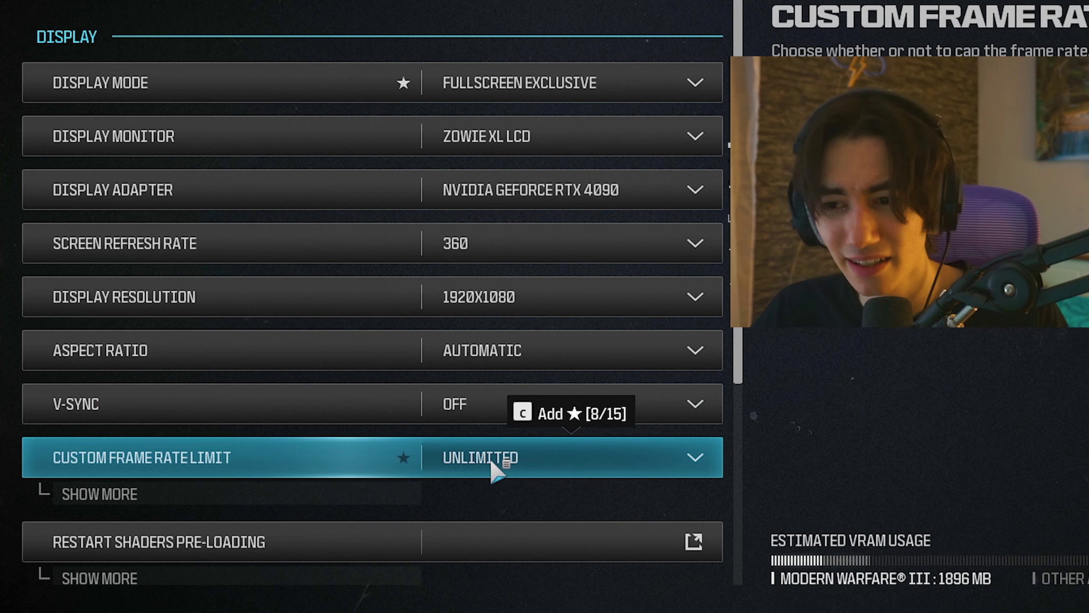
scroll(494, 460, down, 2)
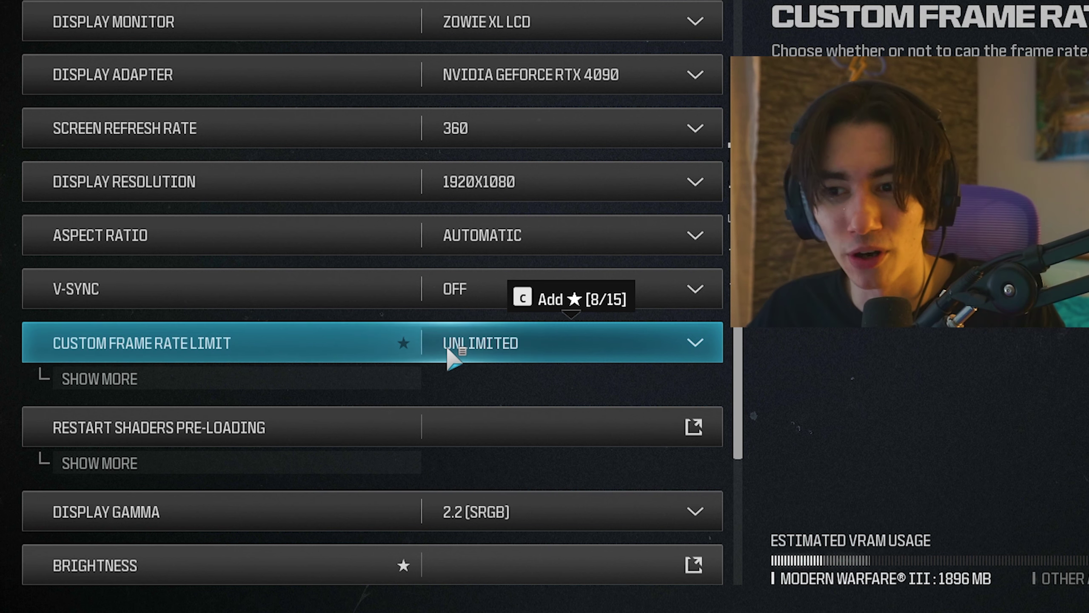
scroll(168, 427, down, 2)
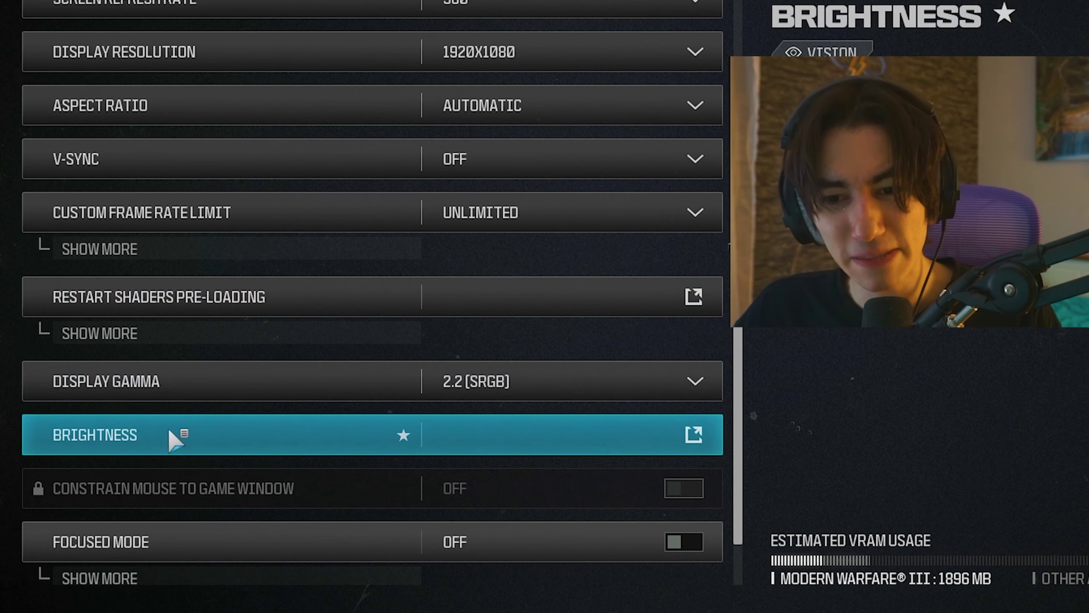
click(385, 438)
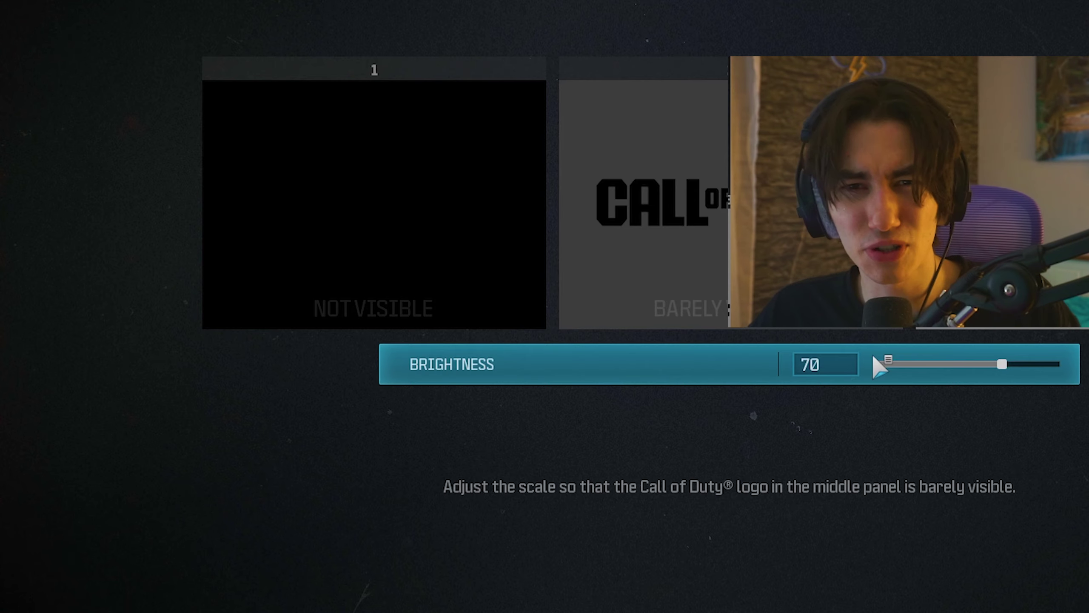
key(Escape)
scroll(468, 399, down, 1)
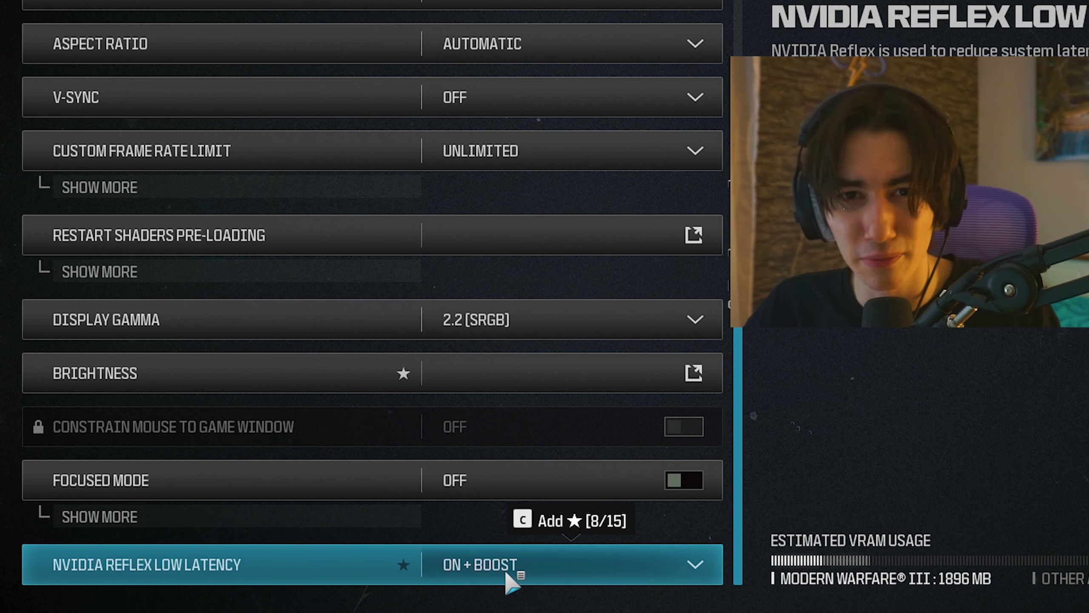
Open the graphics quality settings and examine the upscaling and sharpening options
click(369, 10)
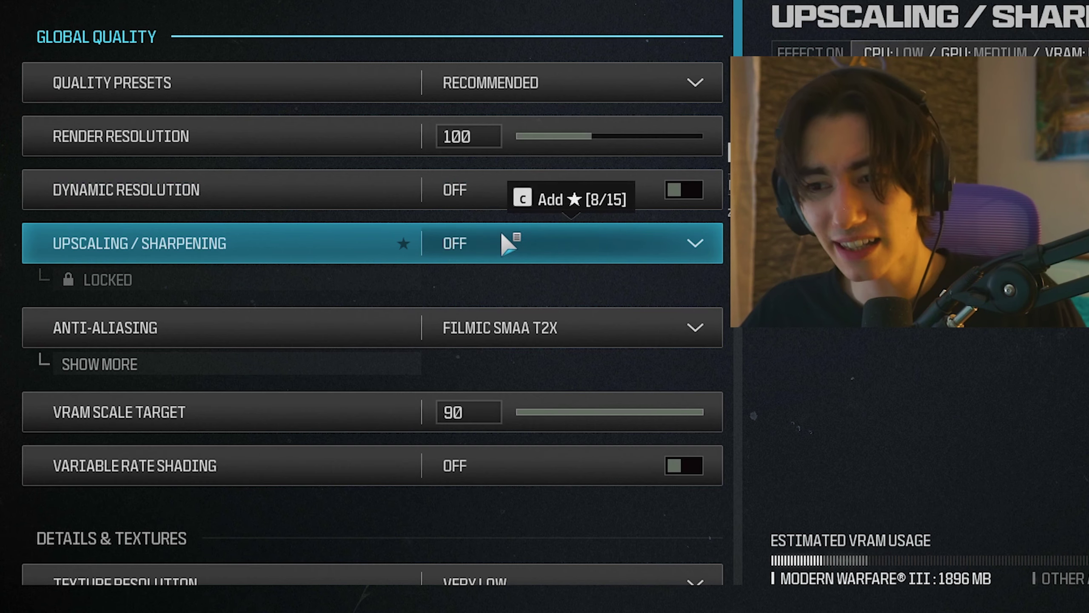
click(499, 236)
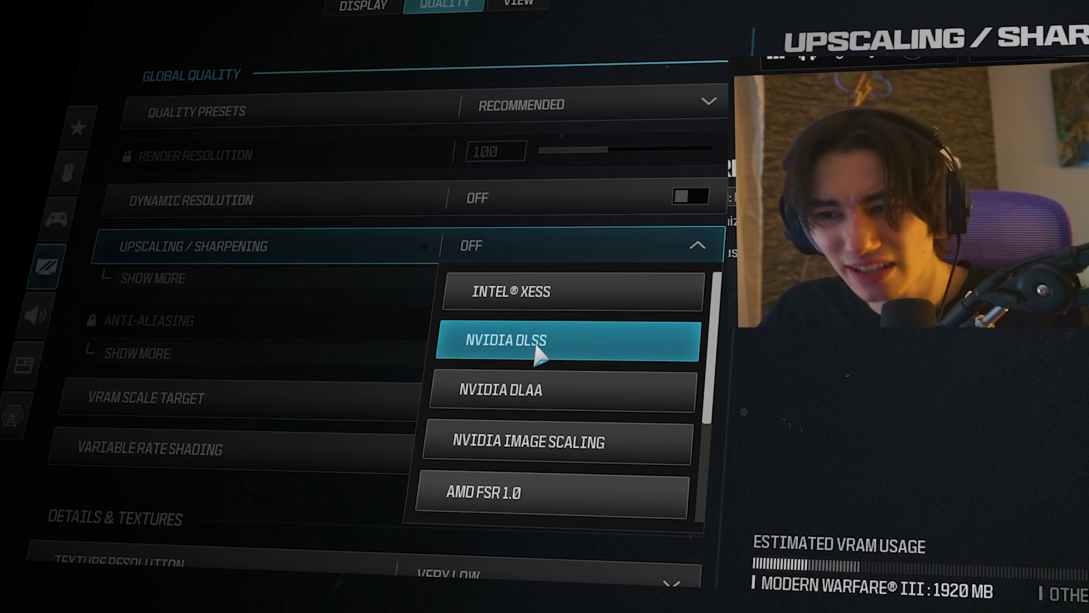
scroll(540, 344, down, 3)
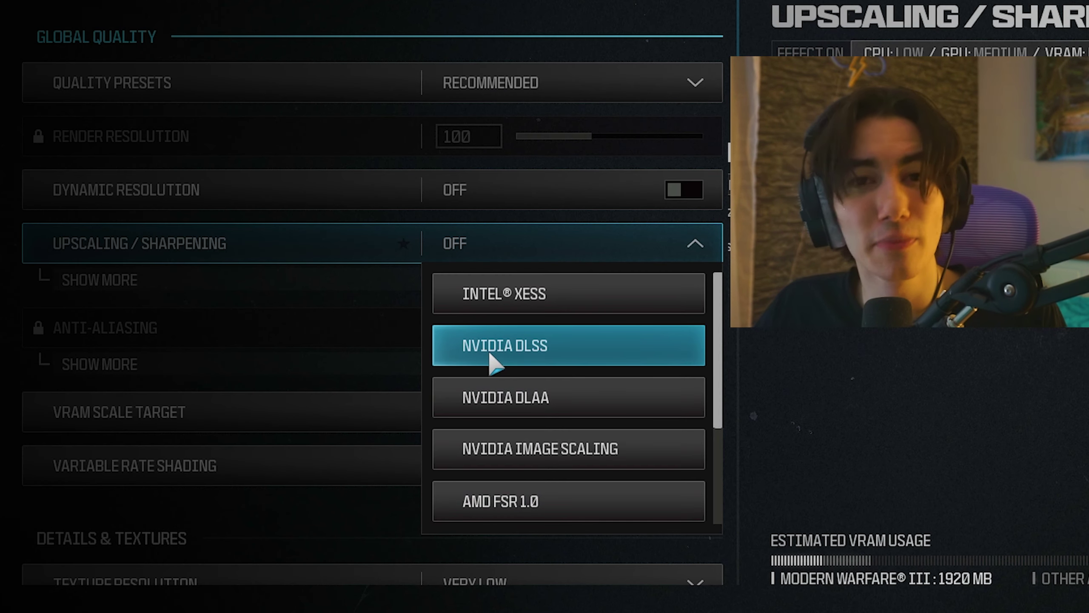
key(Escape)
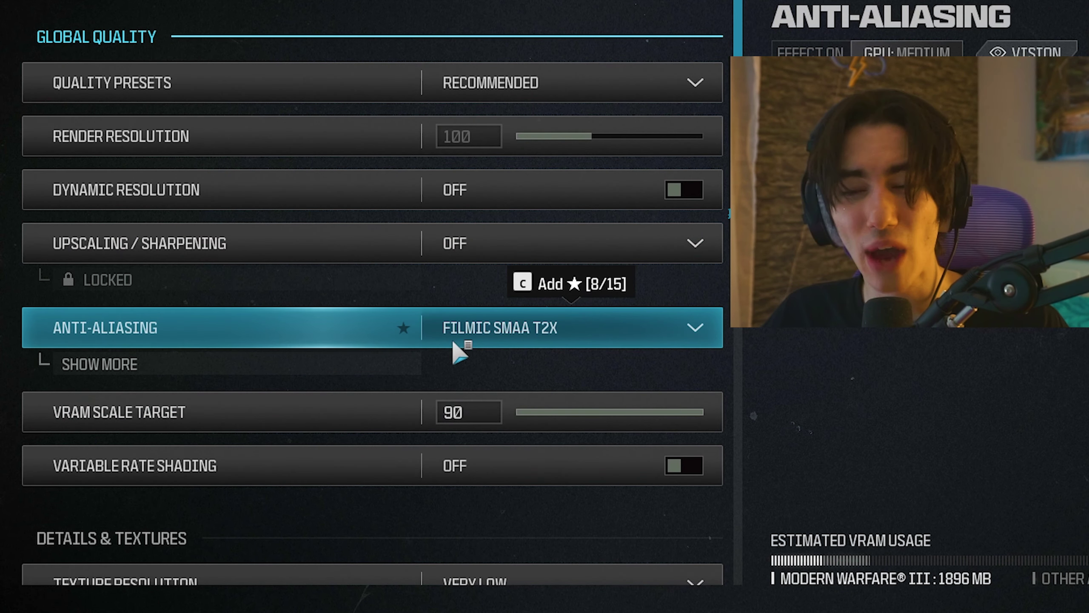
Expand the additional anti-aliasing settings and check the anti-aliasing quality
click(180, 369)
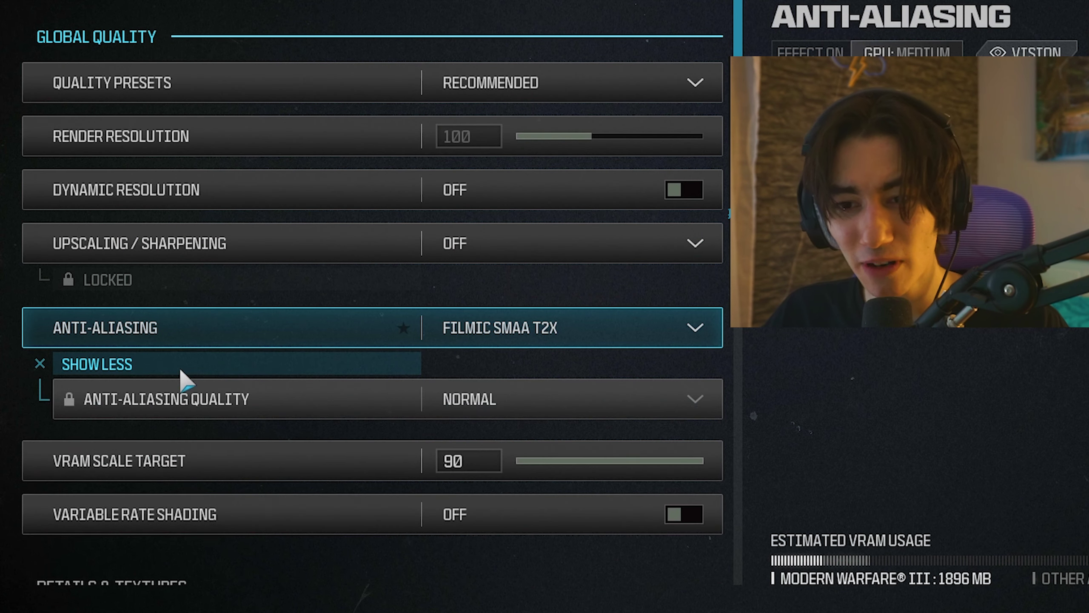
click(528, 399)
click(506, 517)
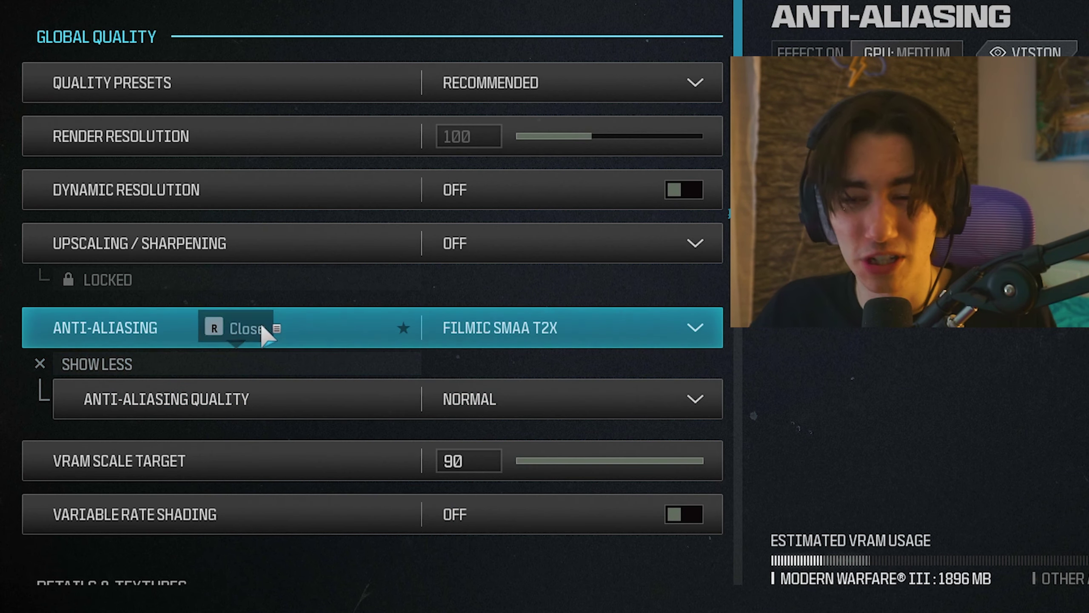
Turn off Bullet Impacts in the Details & Textures settings
scroll(262, 328, down, 2)
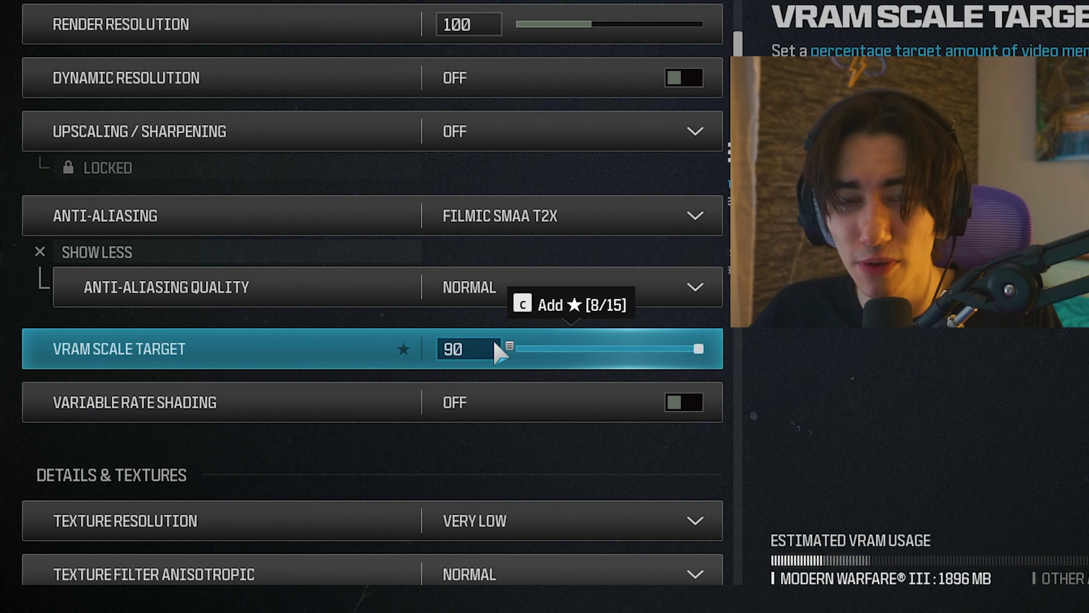
scroll(445, 407, down, 4)
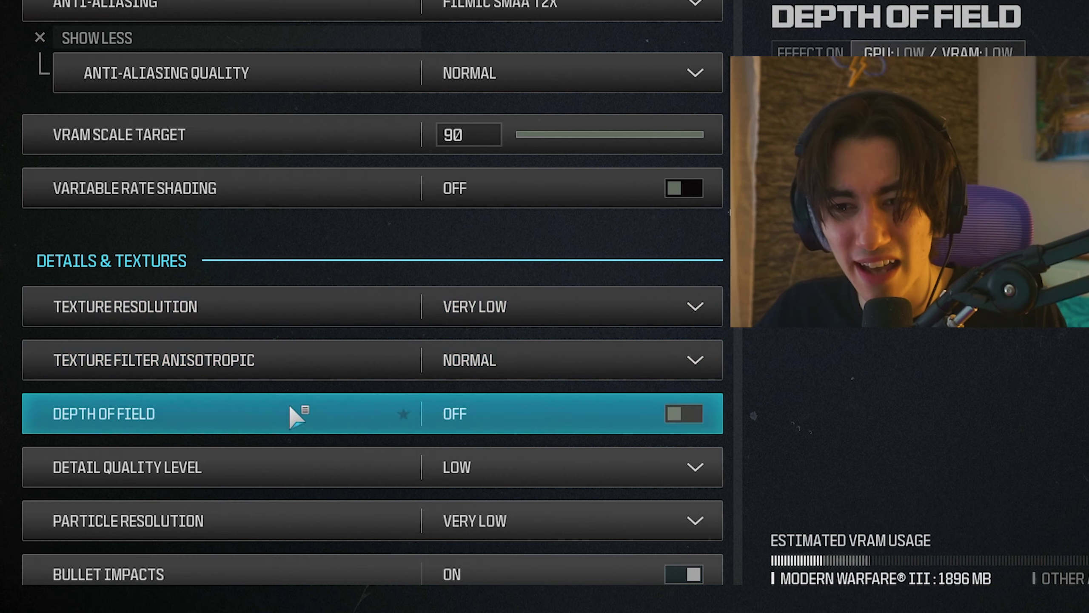
scroll(467, 362, down, 2)
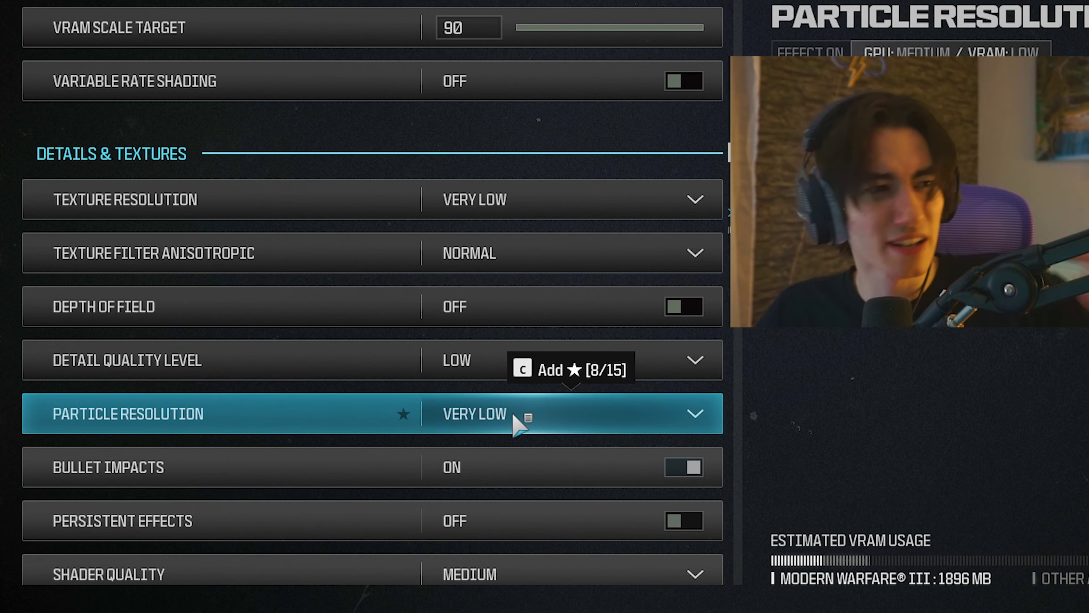
scroll(302, 332, down, 3)
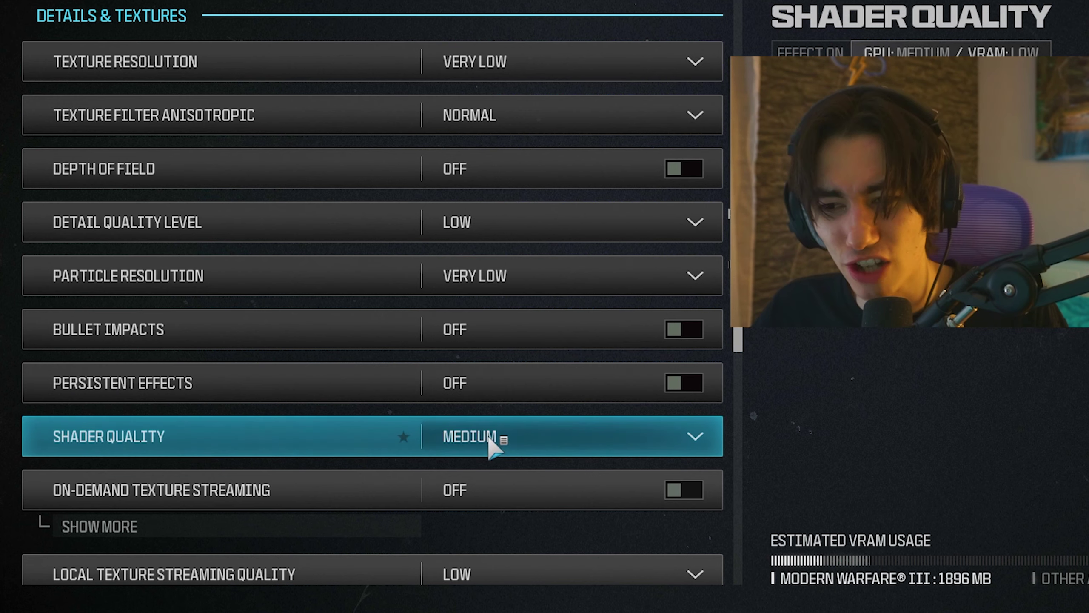
Examine the shader quality options in the Details & Textures settings
scroll(490, 442, down, 2)
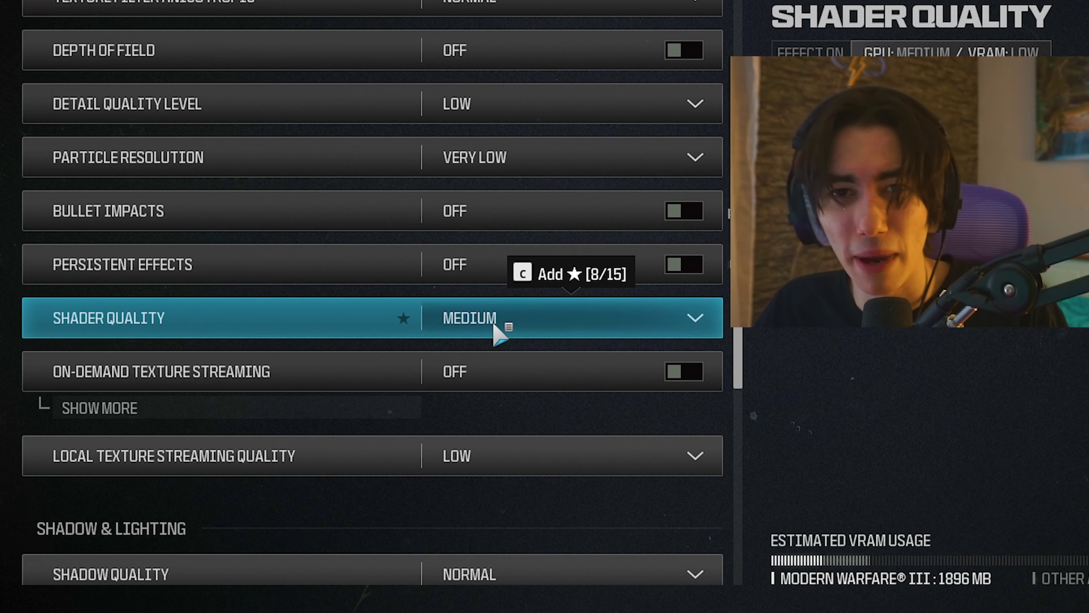
click(547, 306)
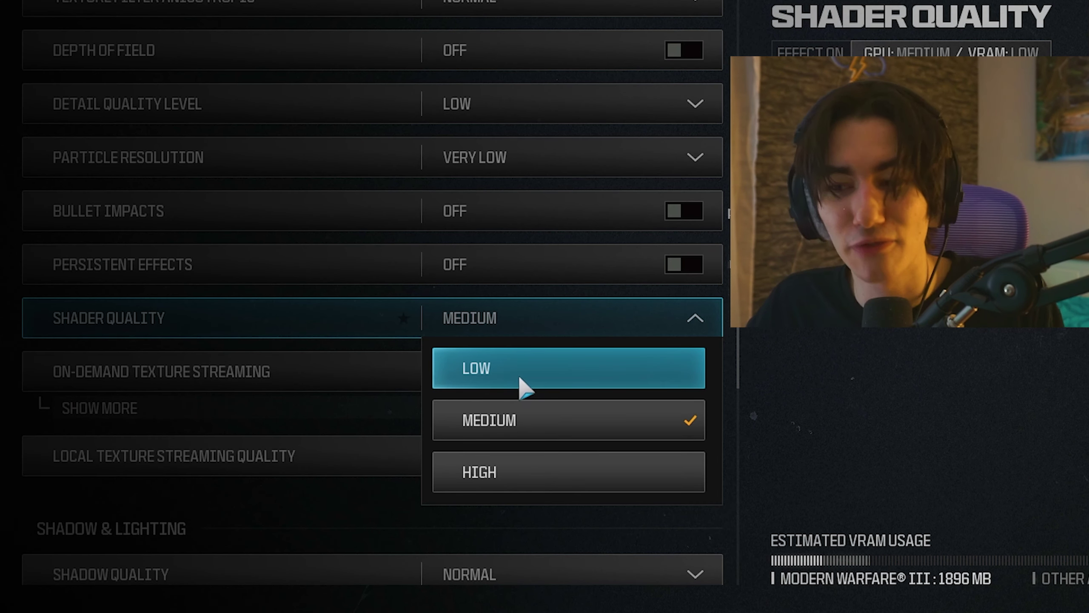
scroll(157, 264, down, 2)
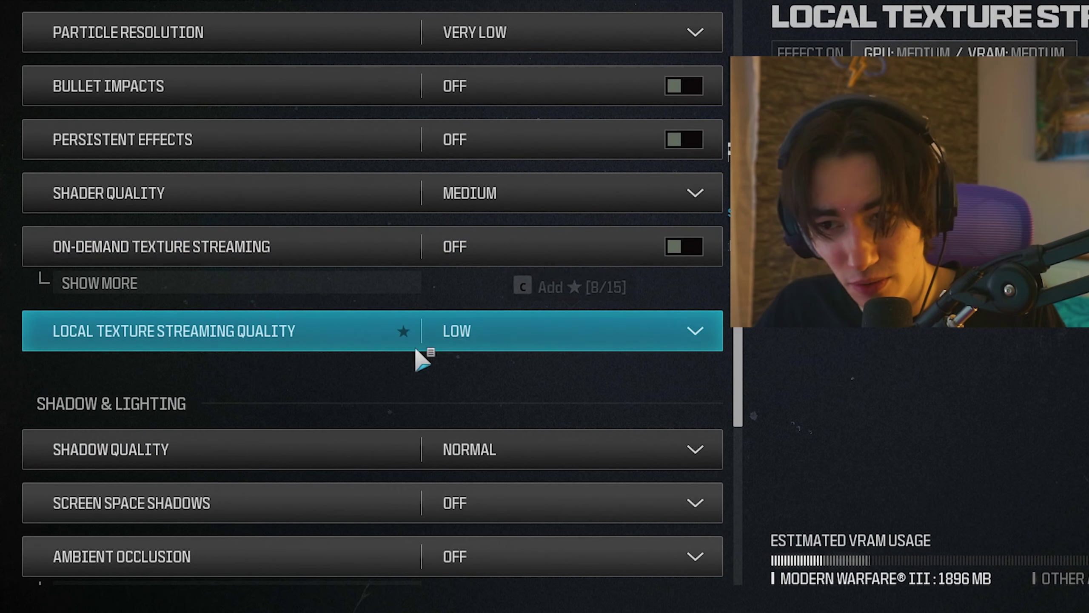
Check on-demand texture streaming and examine the shadow quality options under Shadow & Lighting
scroll(415, 348, down, 2)
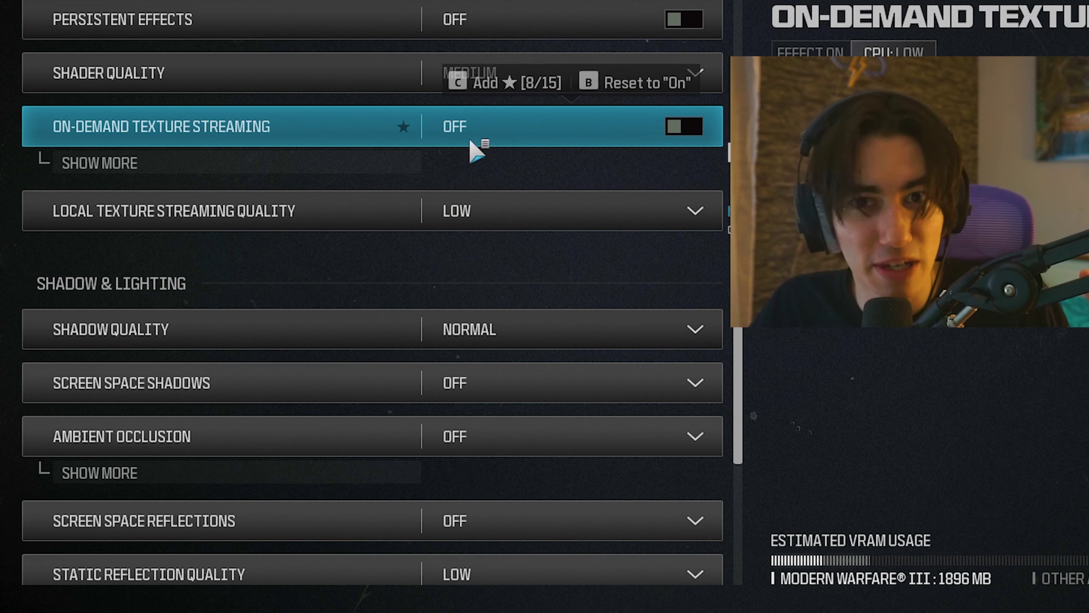
scroll(470, 143, down, 2)
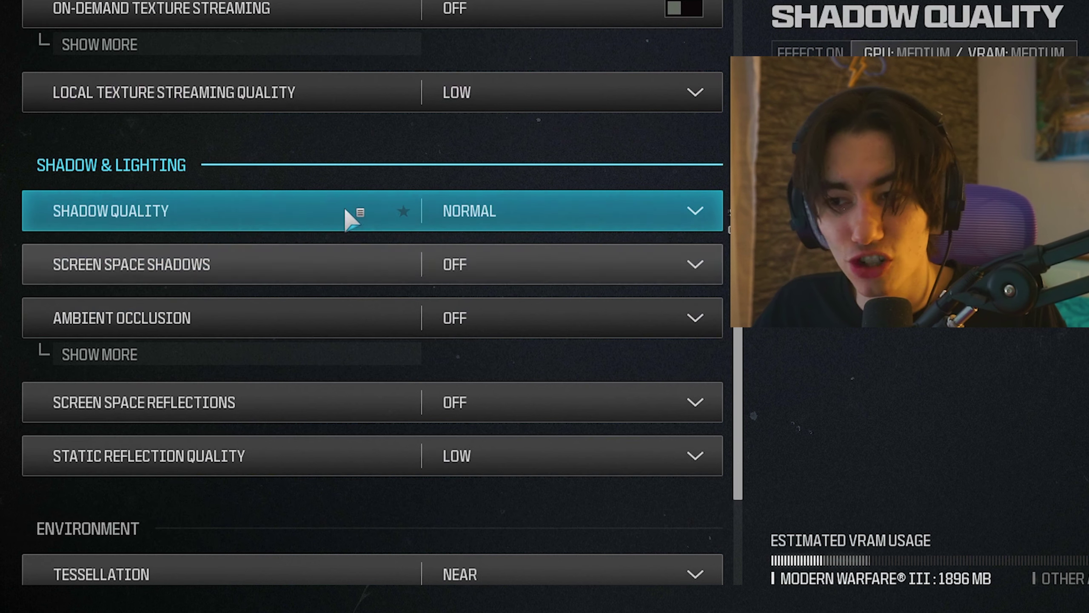
click(506, 214)
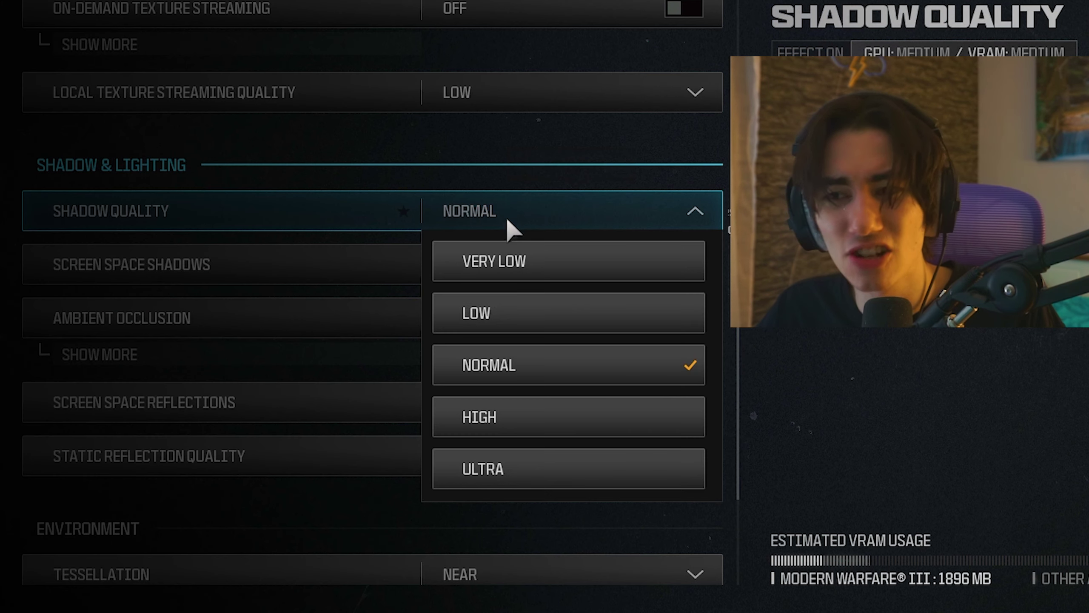
click(534, 213)
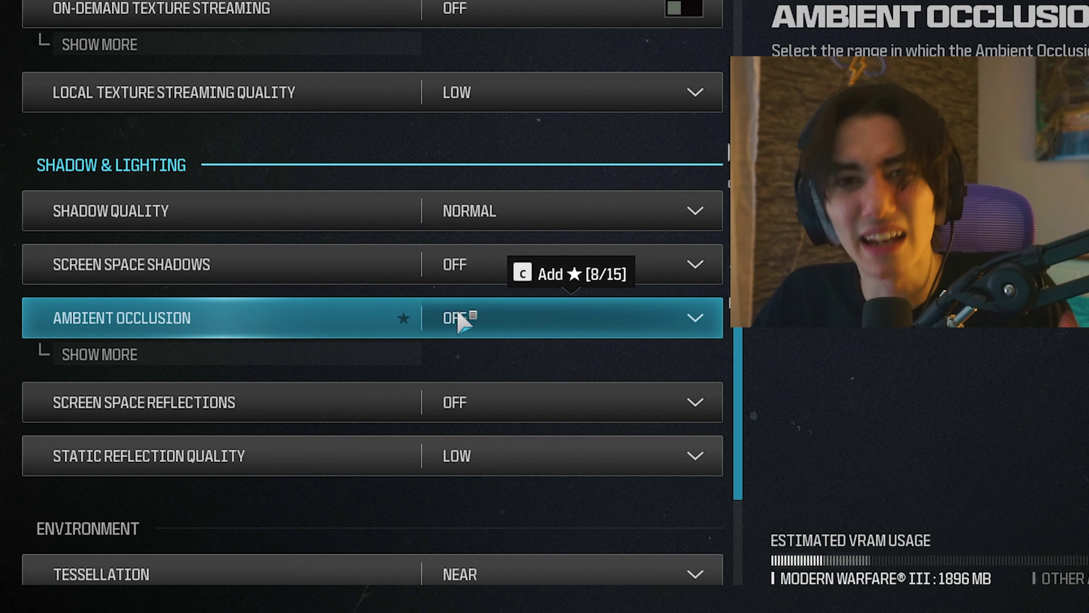
Review the static reflection quality and the Environment settings down to water quality
scroll(425, 316, down, 2)
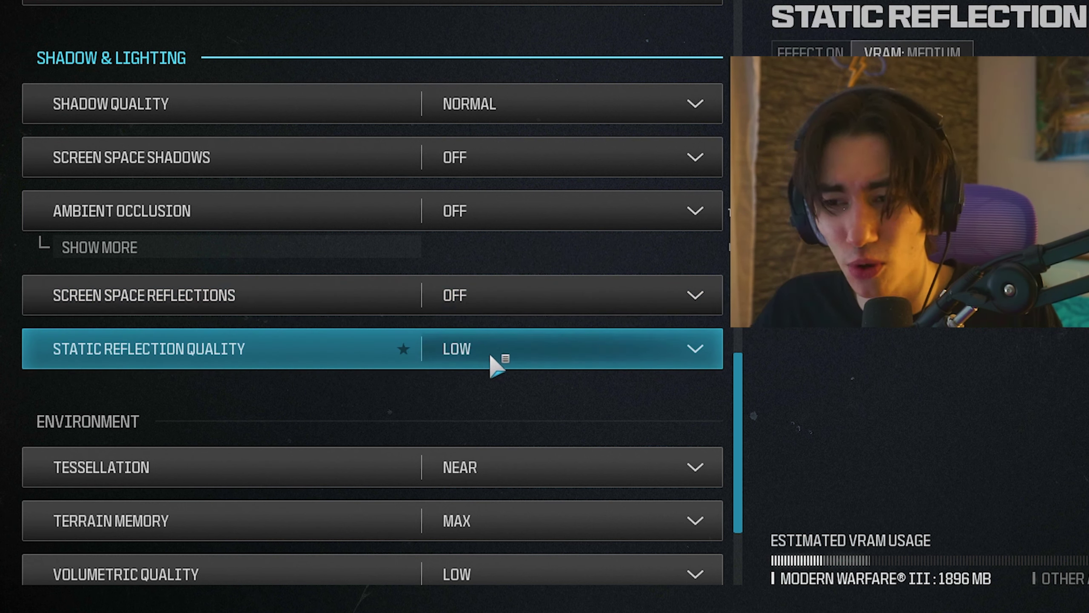
scroll(496, 370, down, 4)
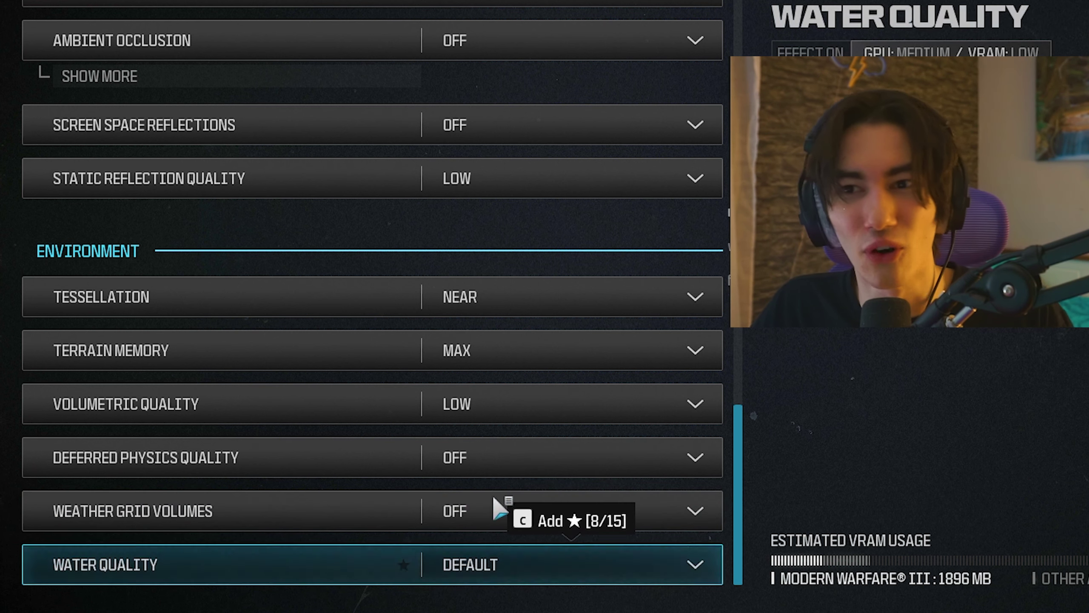
key(e)
click(526, 320)
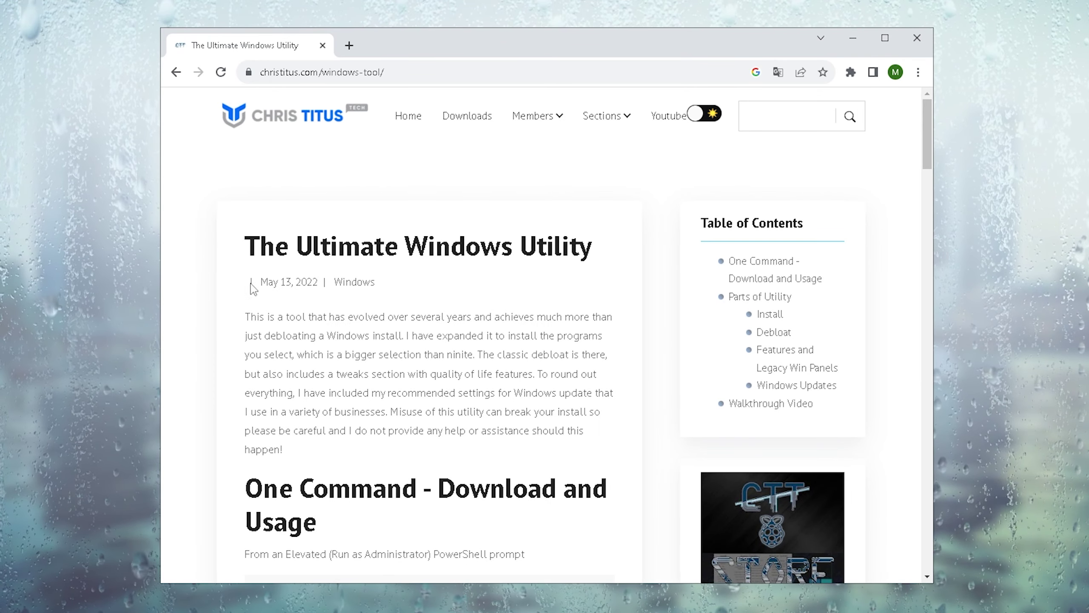
Read through the Ultimate Windows Utility page in the browser down to the Debloat section
scroll(431, 268, down, 9)
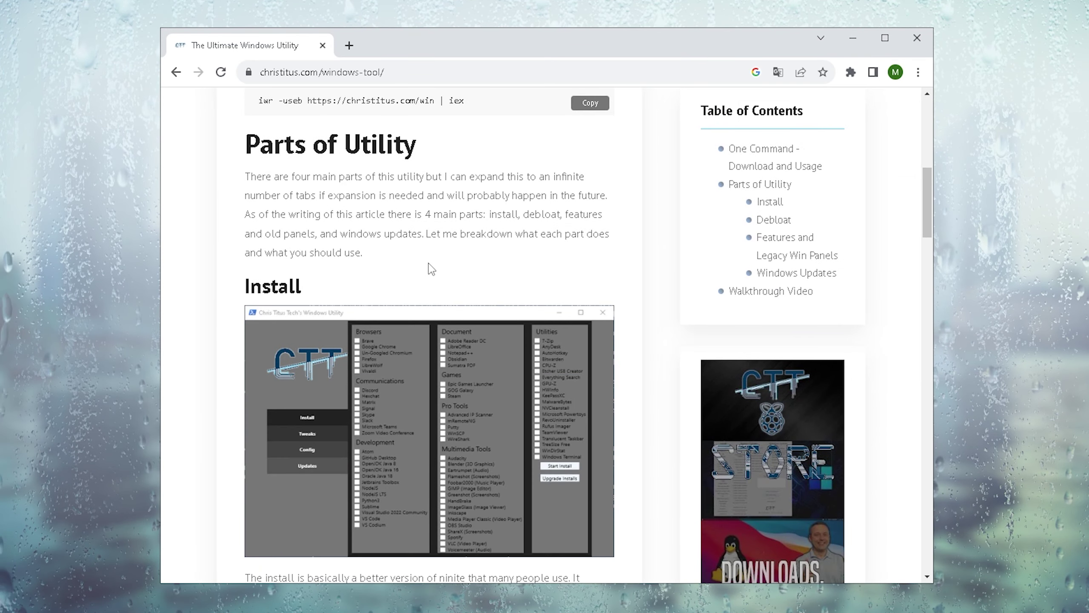
scroll(431, 268, down, 3)
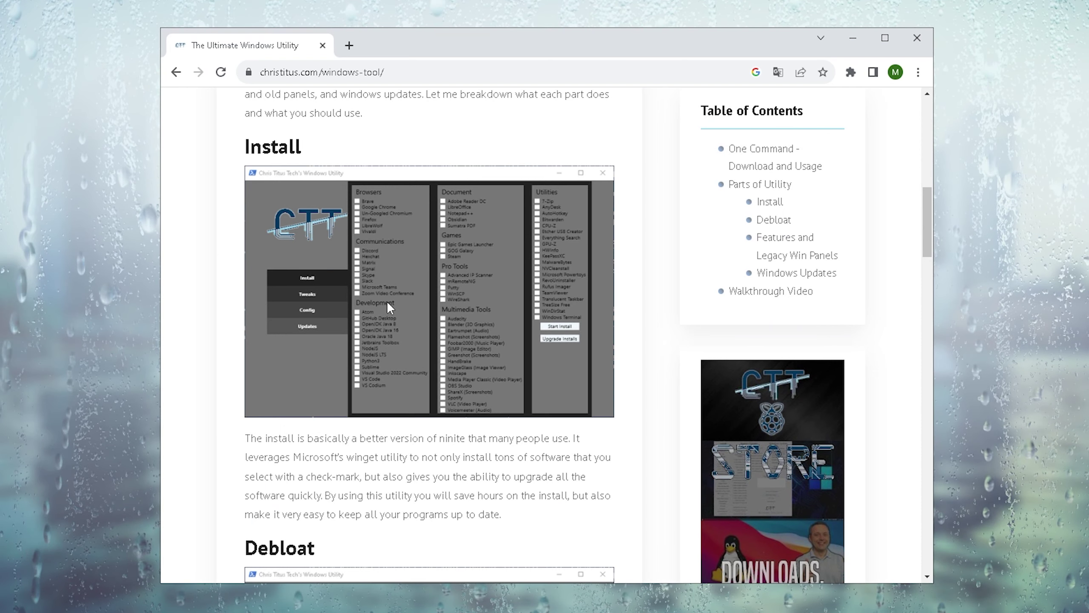
key(super)
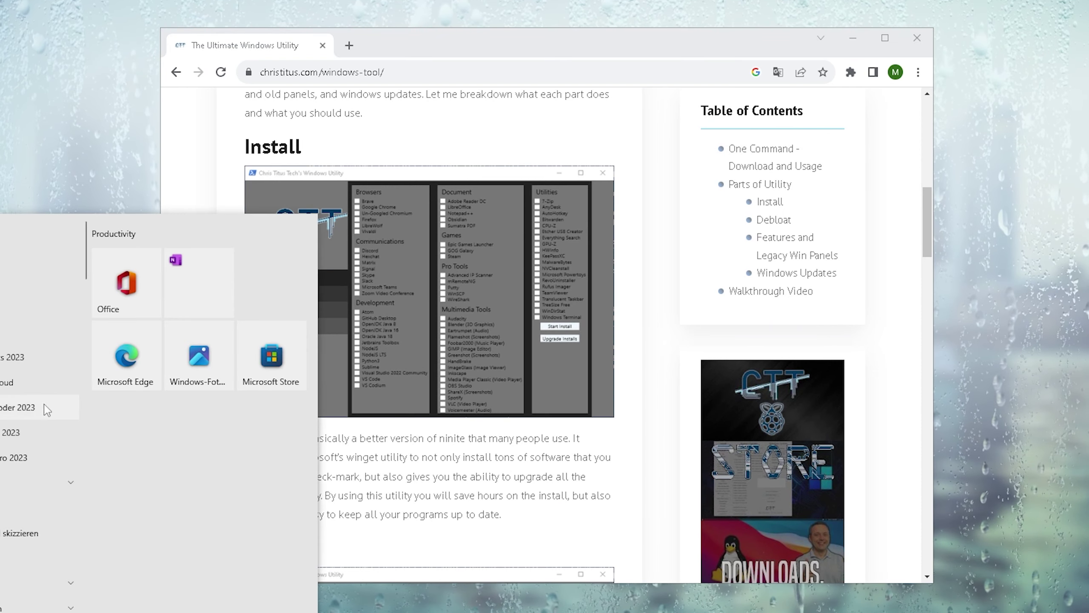
key(super)
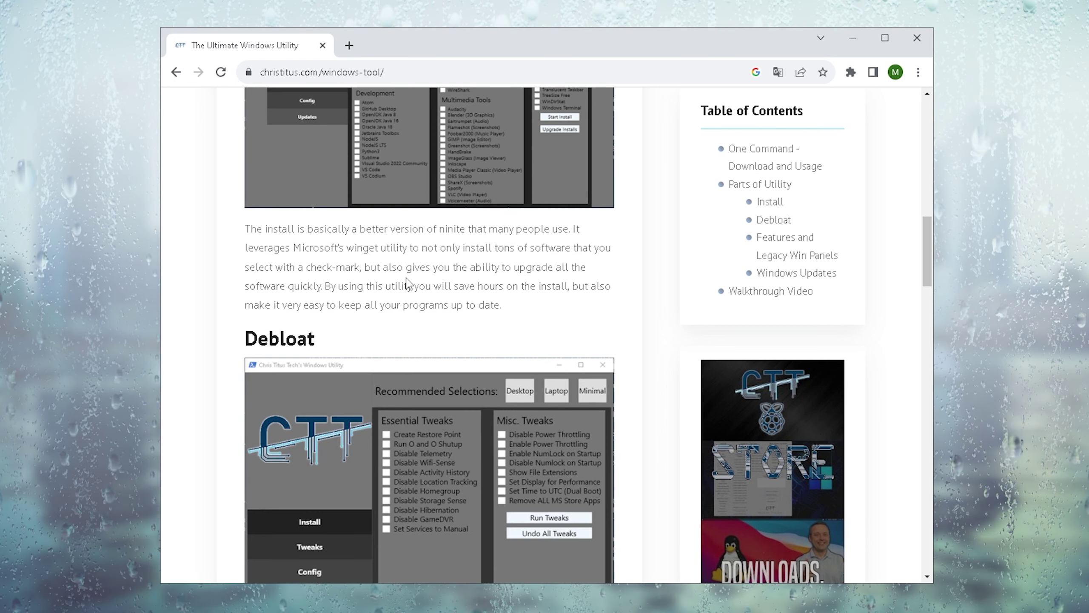
scroll(407, 283, up, 10)
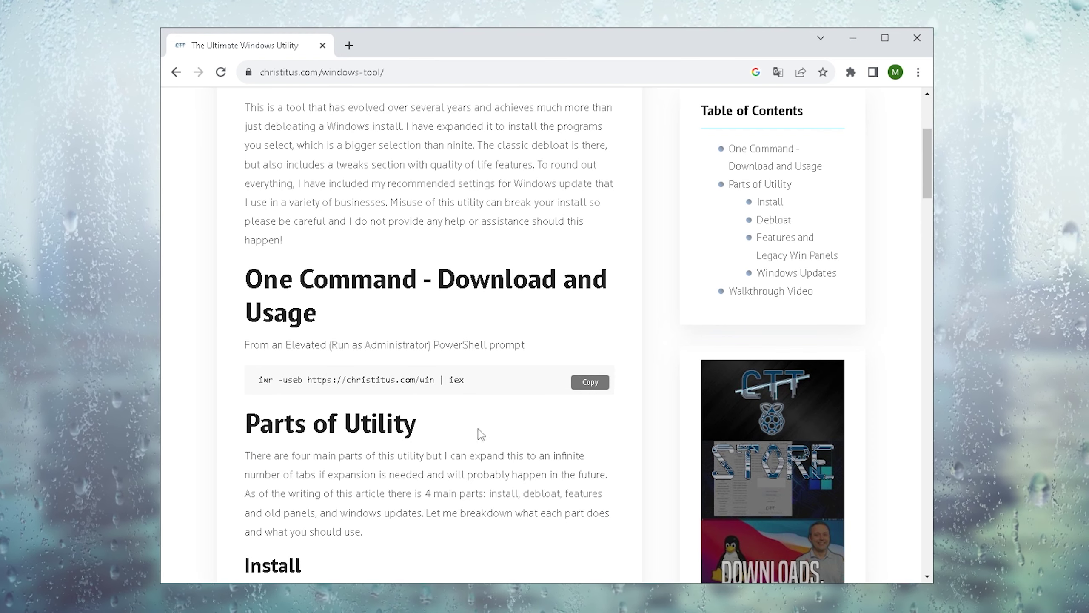
click(590, 384)
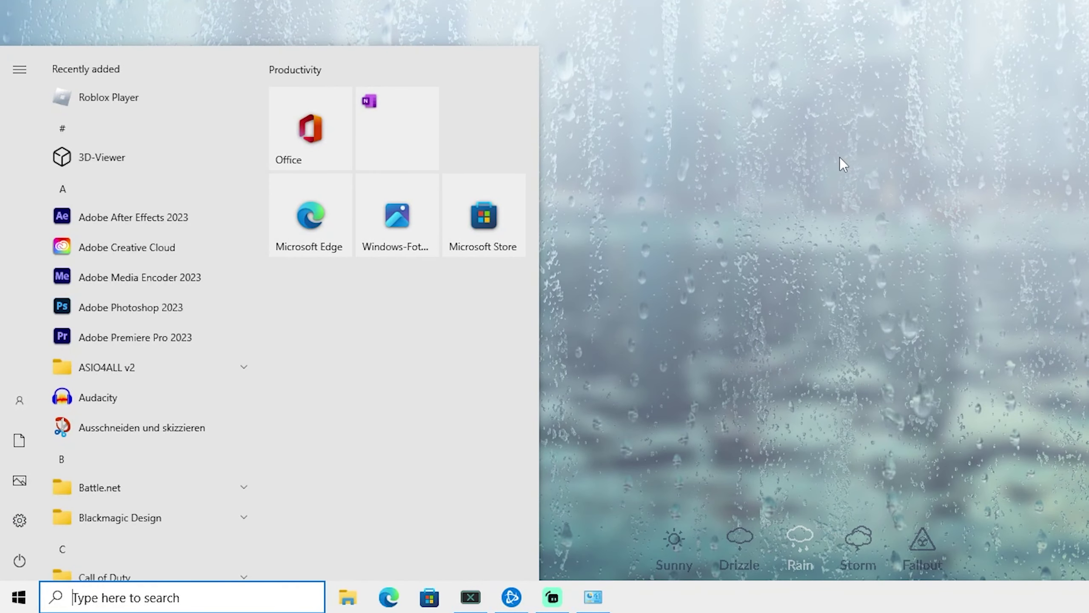
text(powershel)
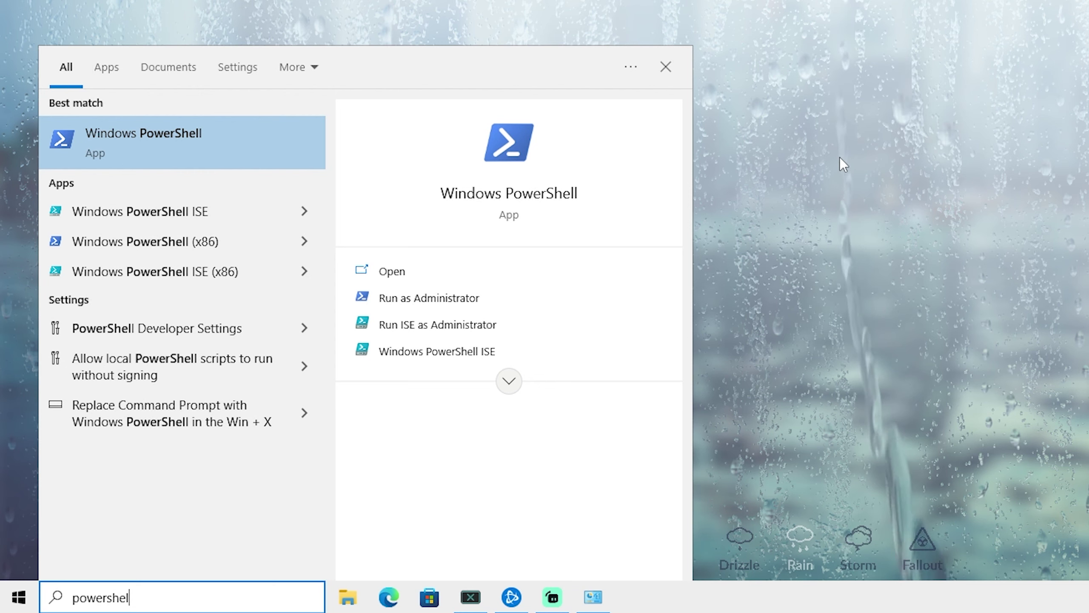
right_click(146, 153)
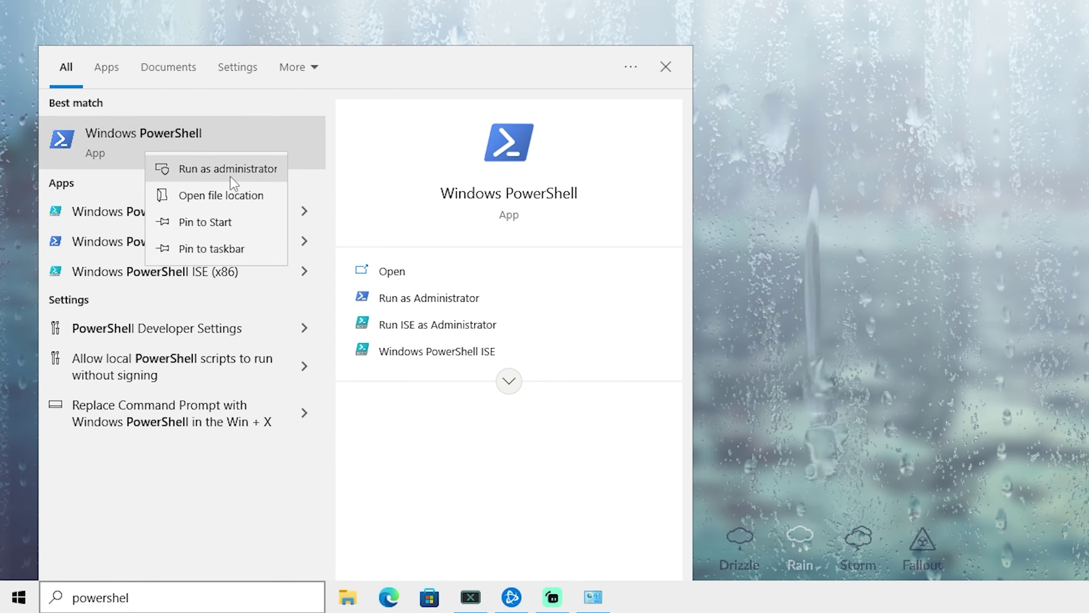
click(208, 169)
key(ctrl+v)
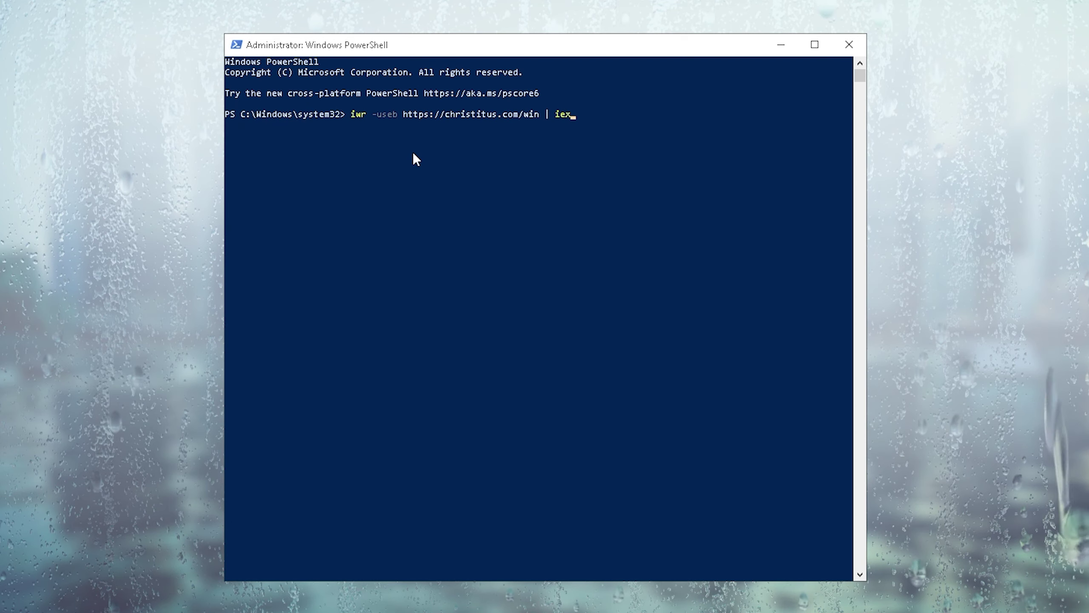
key(Return)
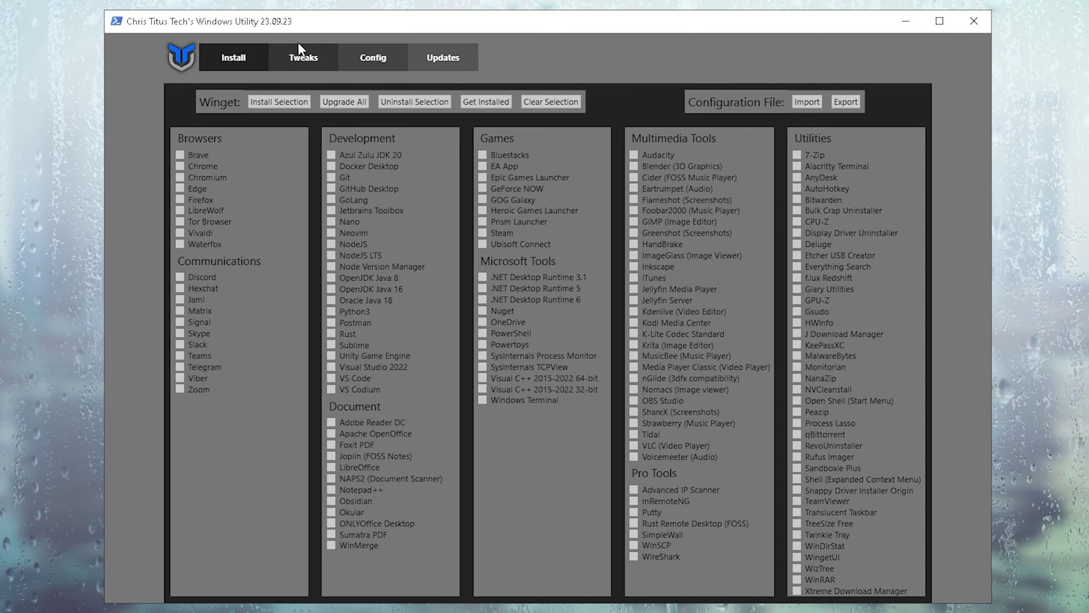
Open the Windows utility's tweaks, try the Minimal recommended selection and settle on the Desktop one
click(301, 65)
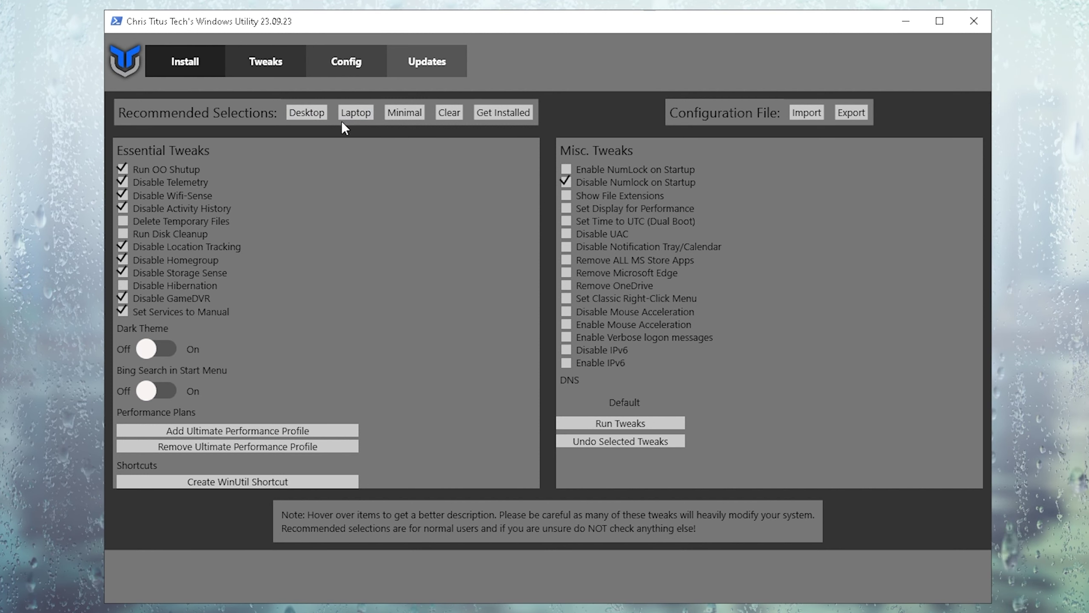
click(407, 114)
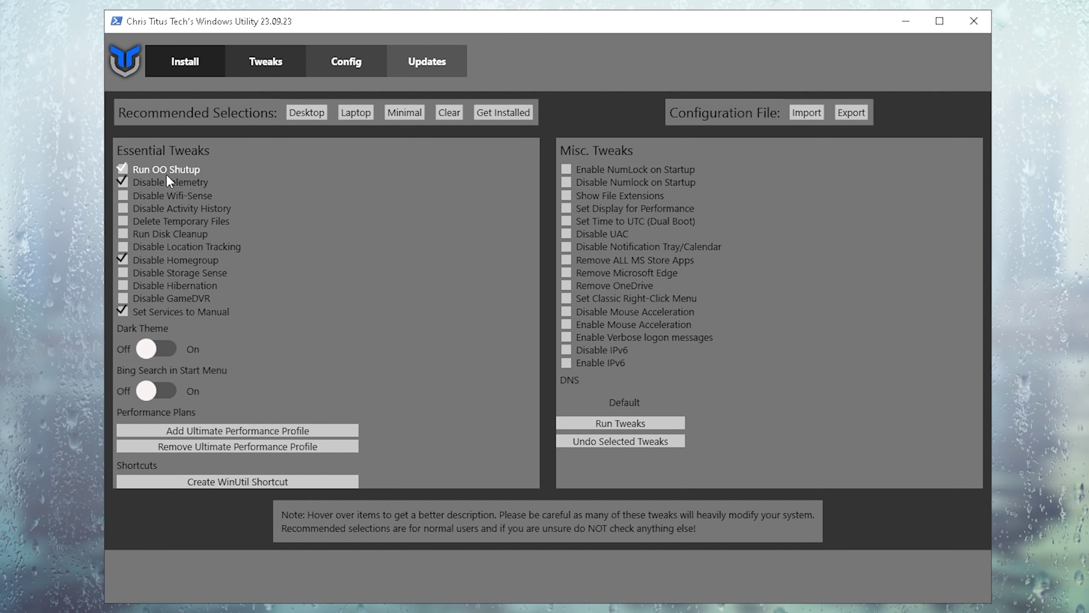
mouse_move(158, 179)
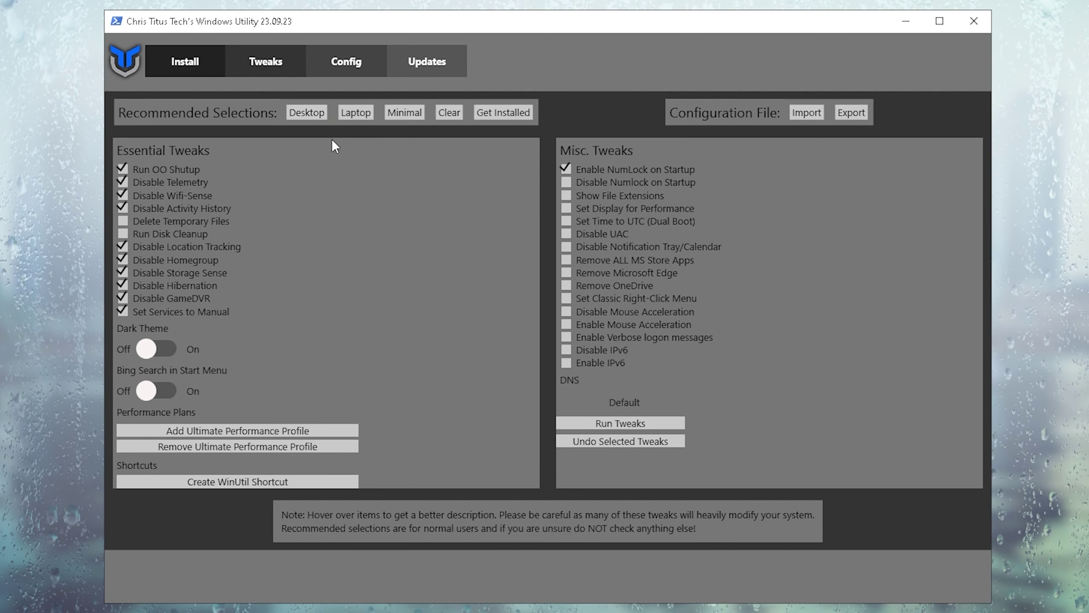
Add Remove Microsoft Edge, Remove OneDrive and Disable Mouse Acceleration to the selected miscellaneous tweaks
click(565, 274)
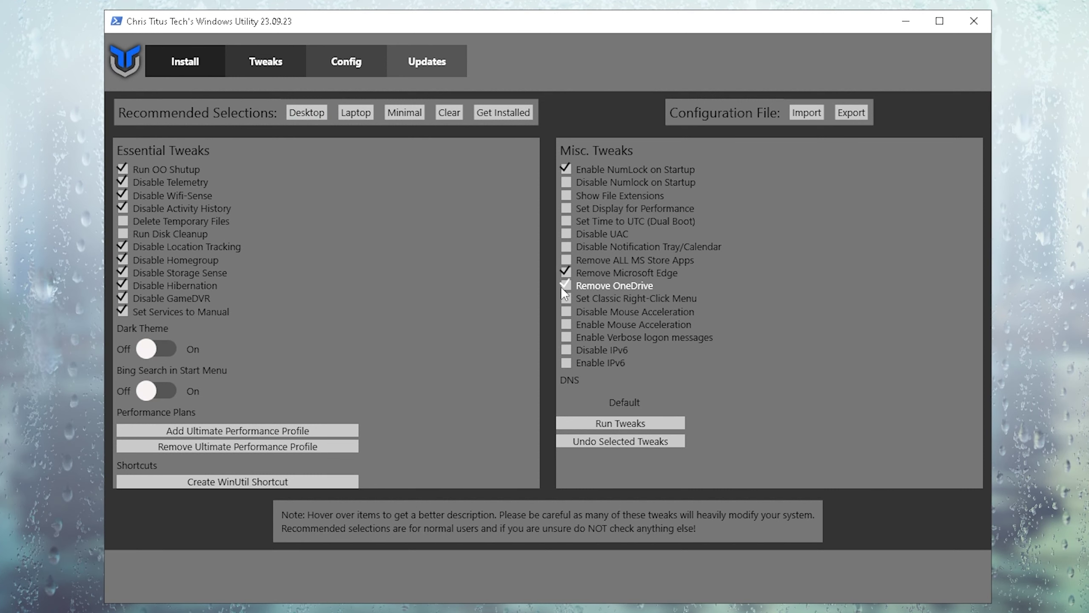
click(561, 286)
click(565, 308)
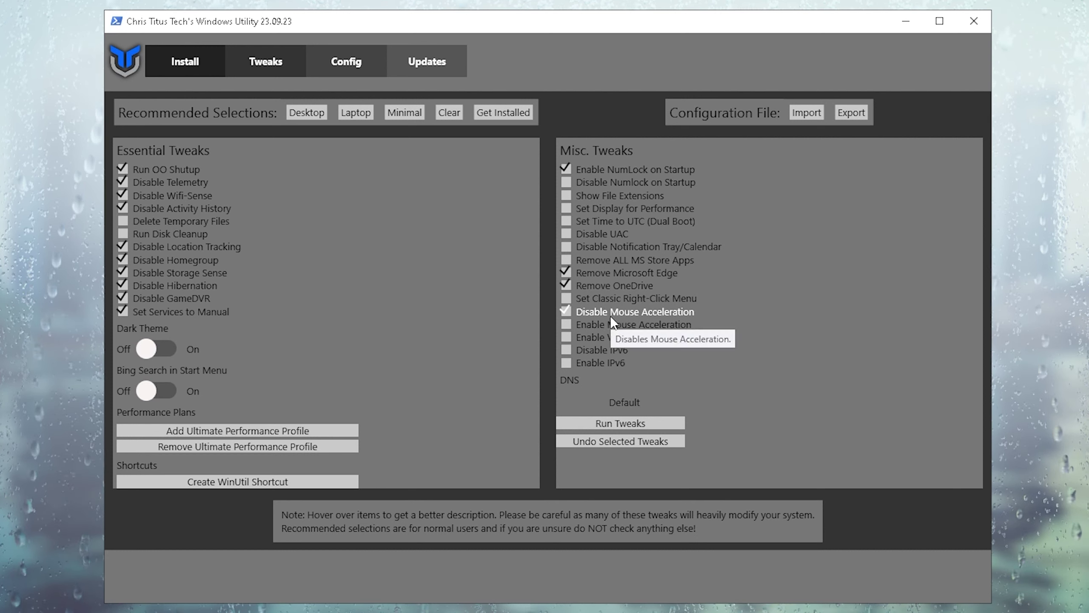
Run the selected tweaks, dismiss the completion message and close the PowerShell window
click(621, 424)
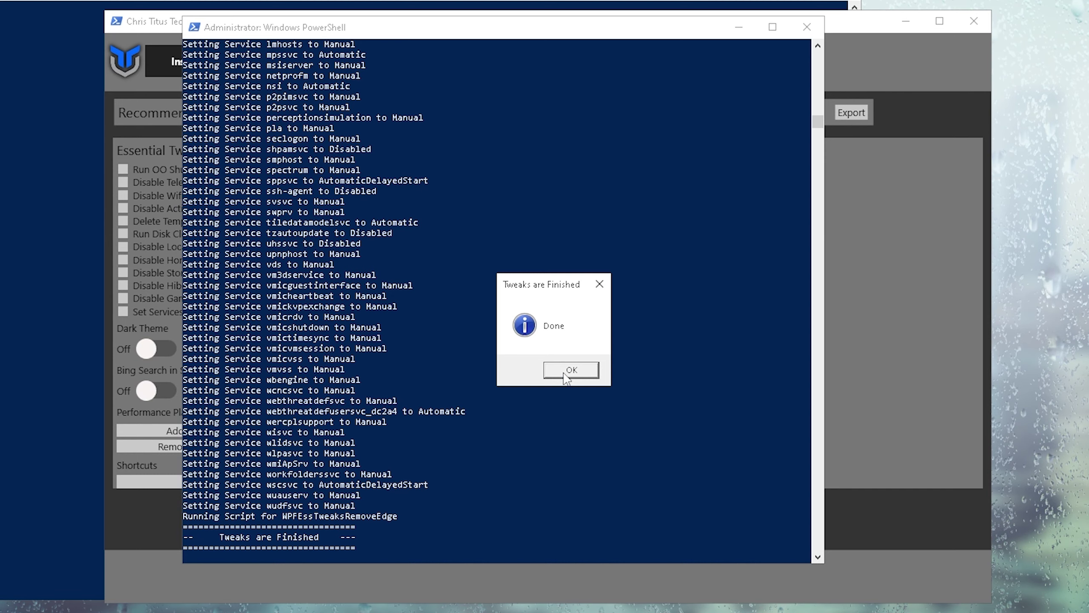
click(565, 370)
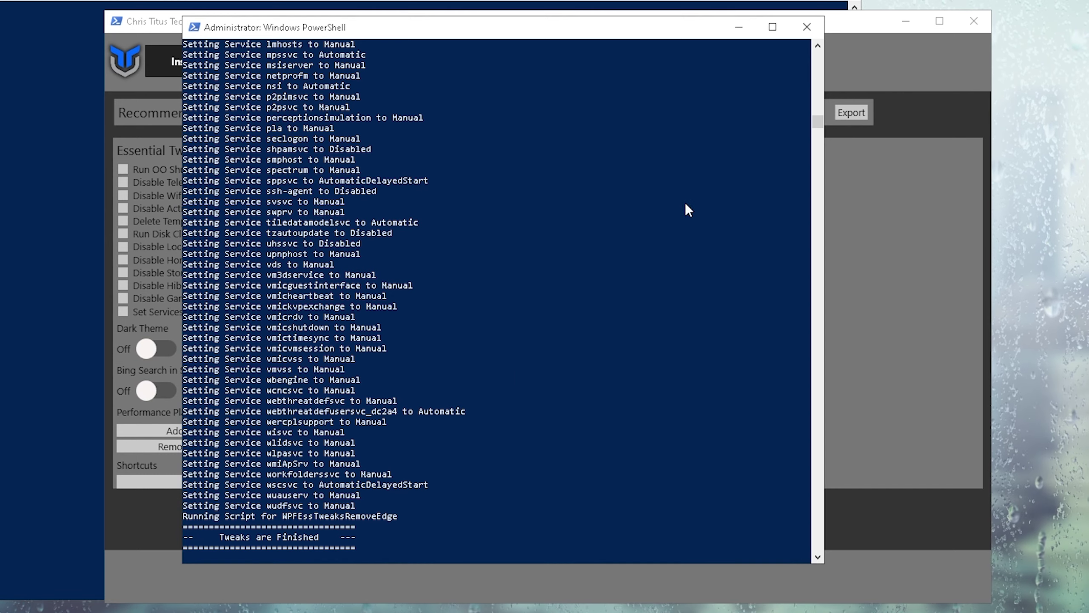
click(806, 27)
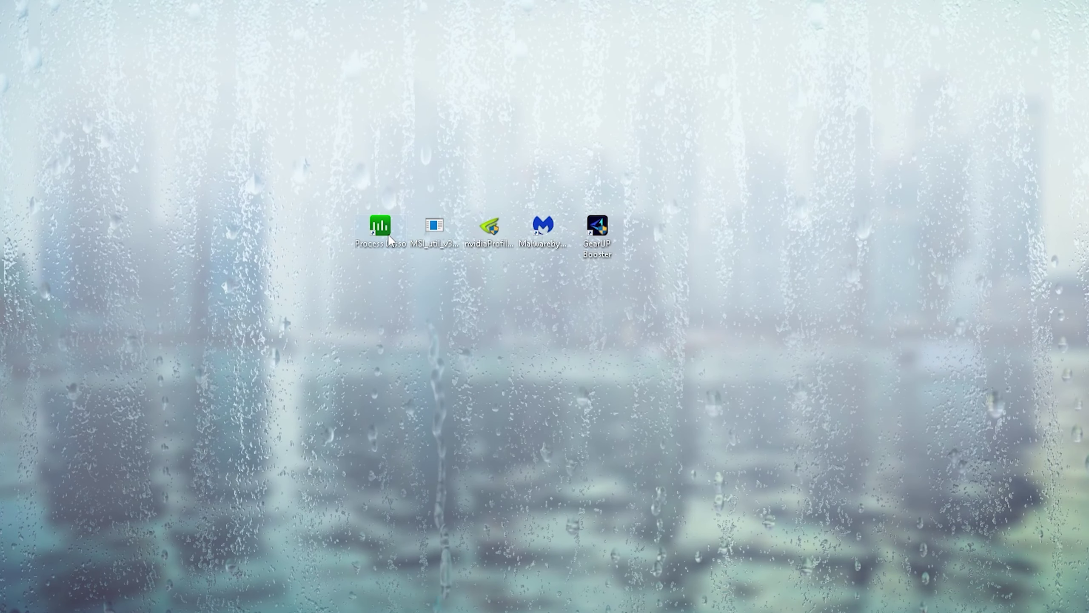
Open Process Lasso from the desktop and set its active power profile to Bitsum Highest Performance
double_click(380, 227)
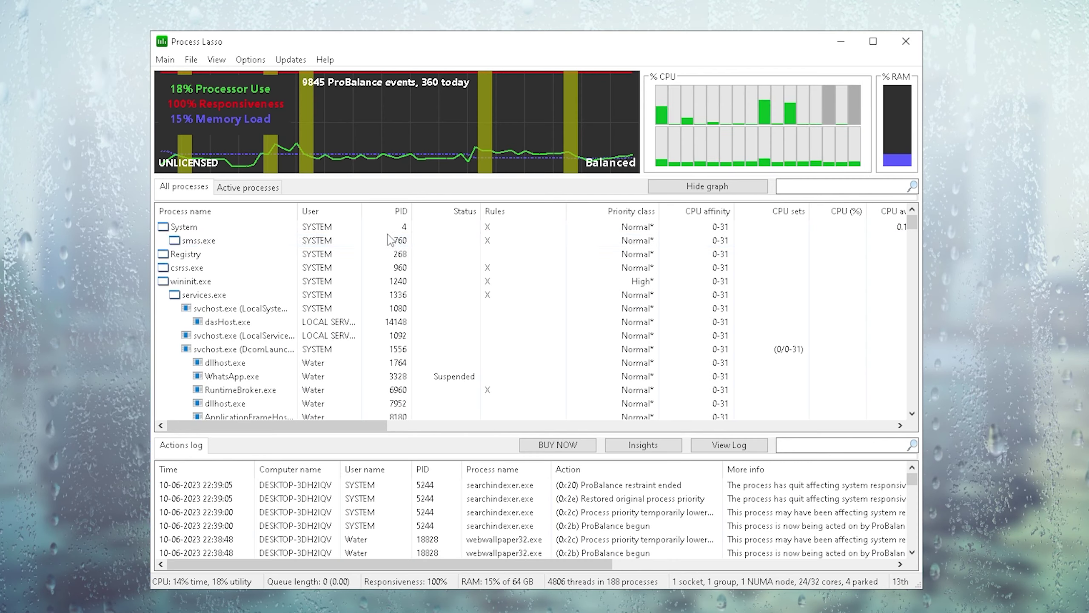
click(169, 61)
mouse_move(180, 133)
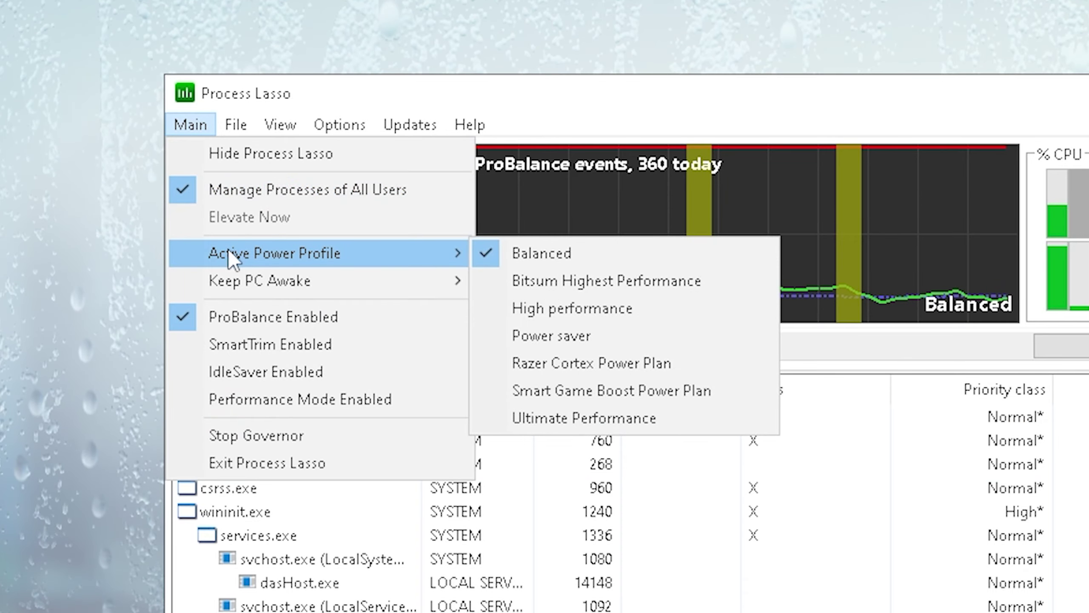
click(547, 286)
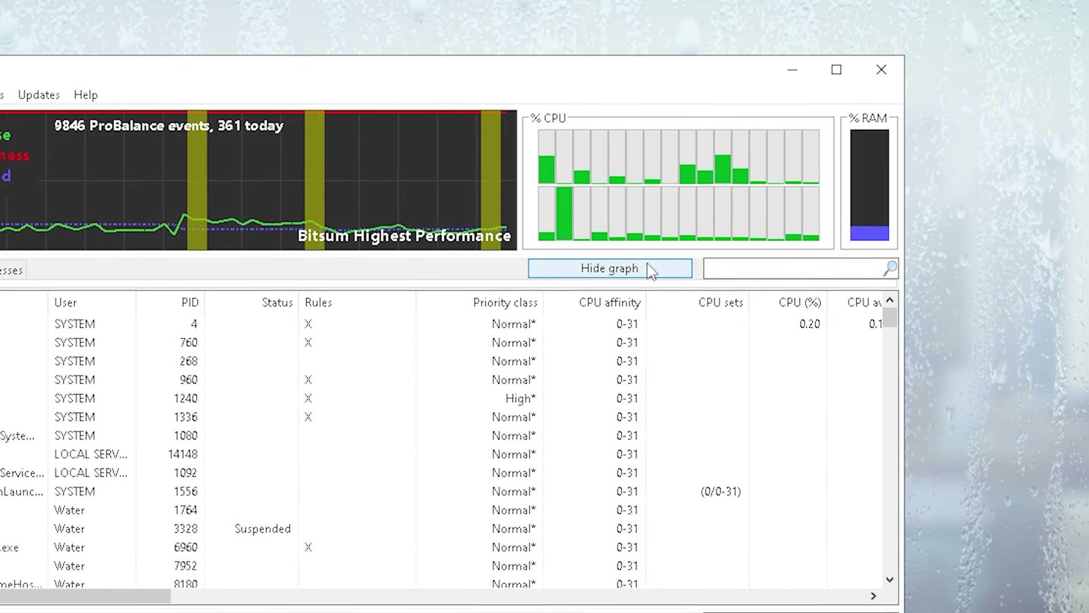
Enable Performance Mode in Process Lasso
mouse_move(411, 221)
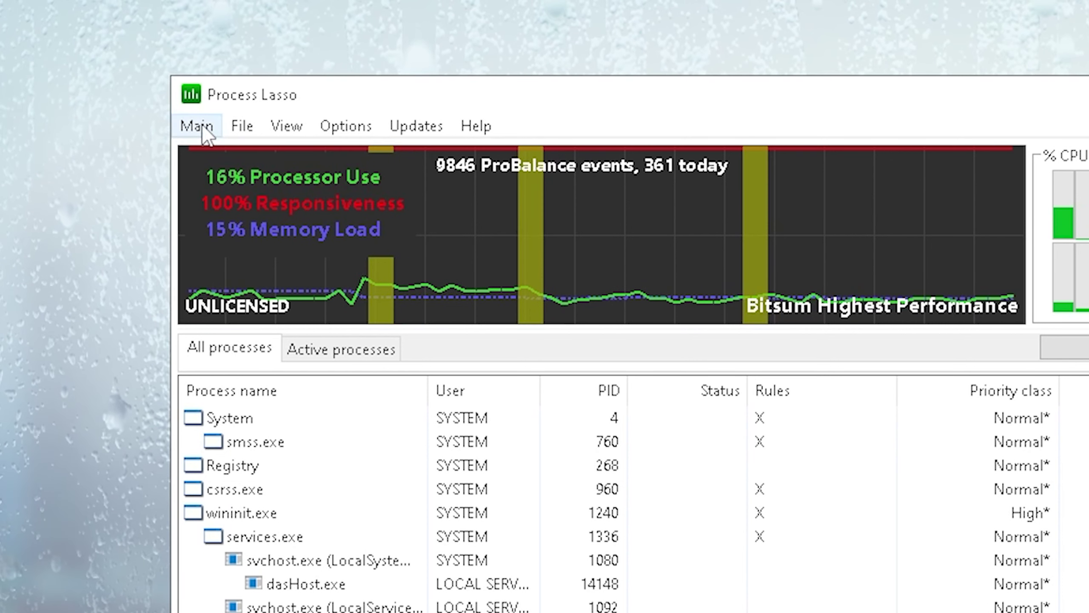
click(196, 125)
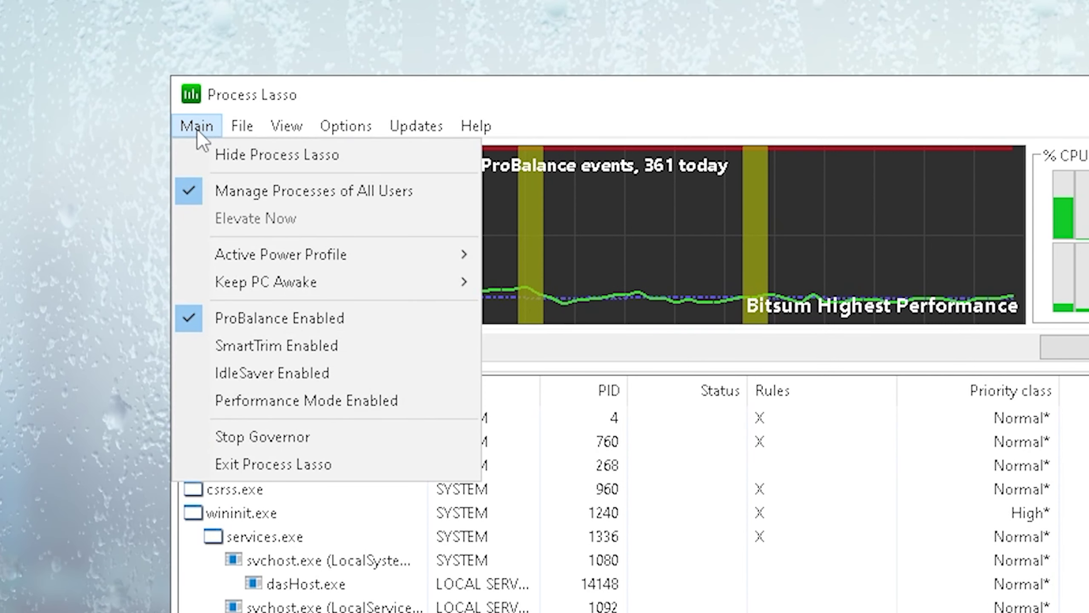
click(298, 400)
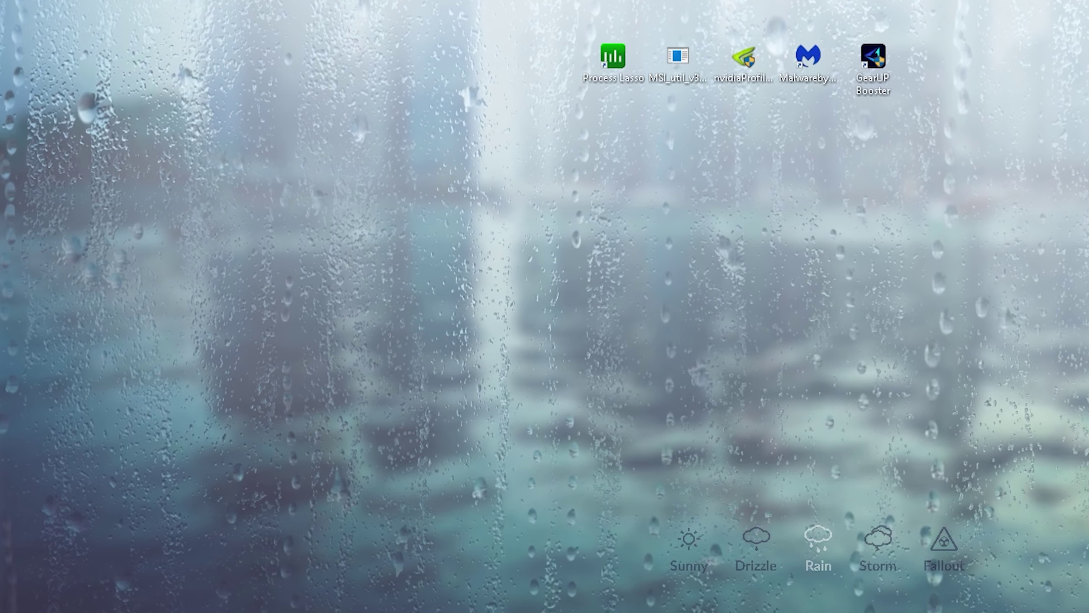
Open the advanced settings of the Windows power plan and choose the Bitsum Highest Performance plan for customizing
key(super)
text(powe)
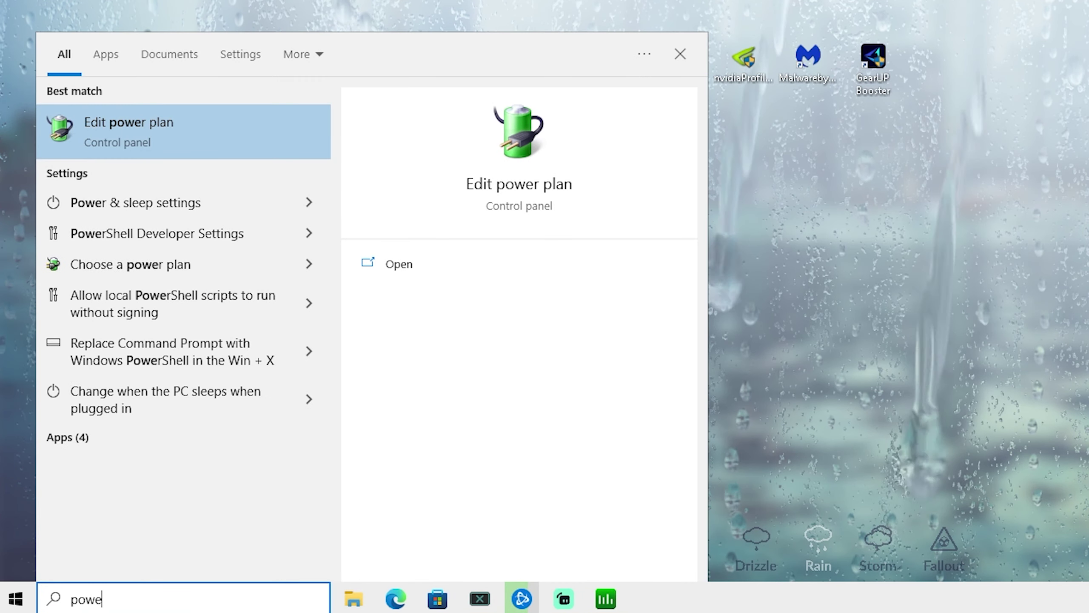
click(100, 142)
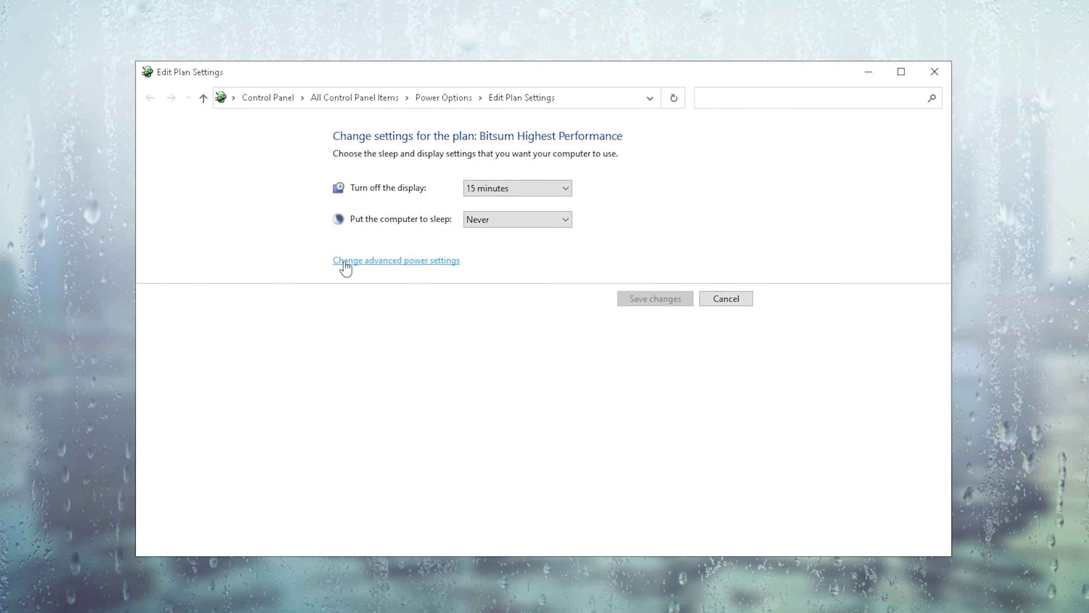
click(401, 270)
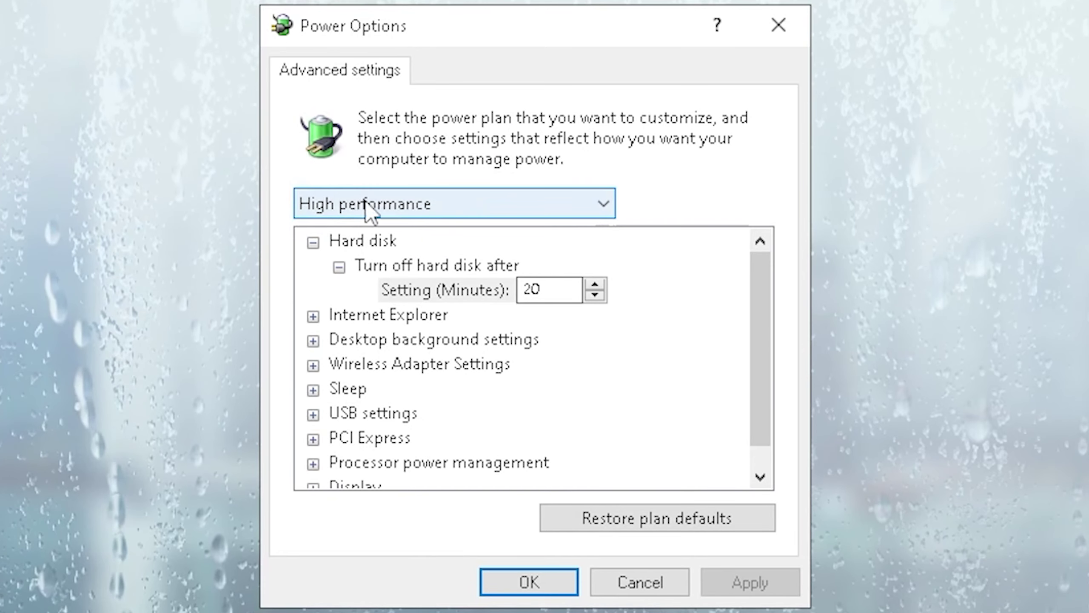
click(83, 192)
click(313, 253)
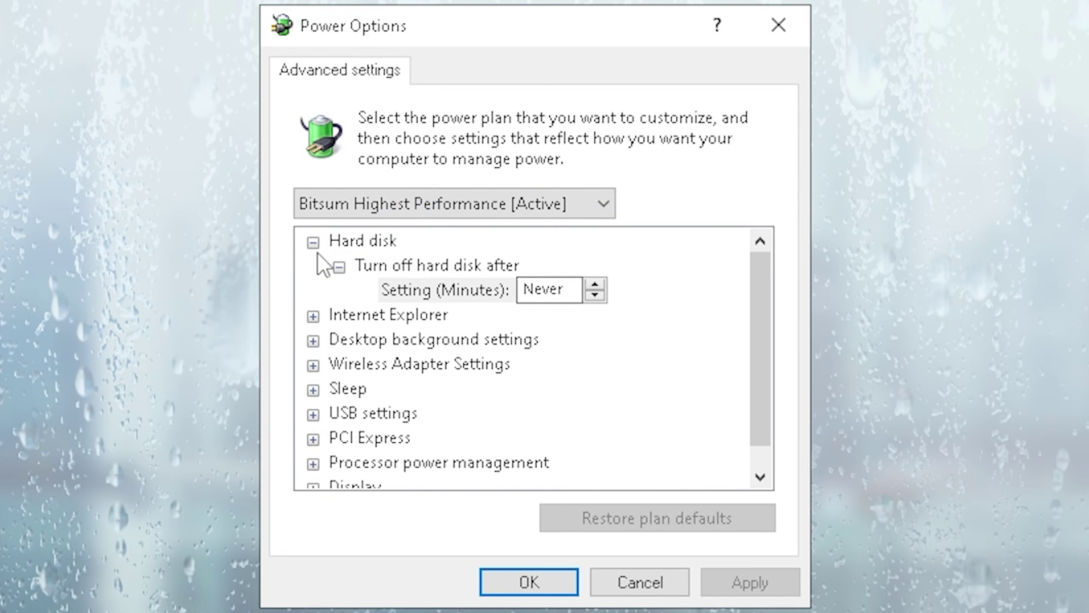
Check the core parking min cores and minimum processor state settings under Processor power management
drag(763, 294, 761, 323)
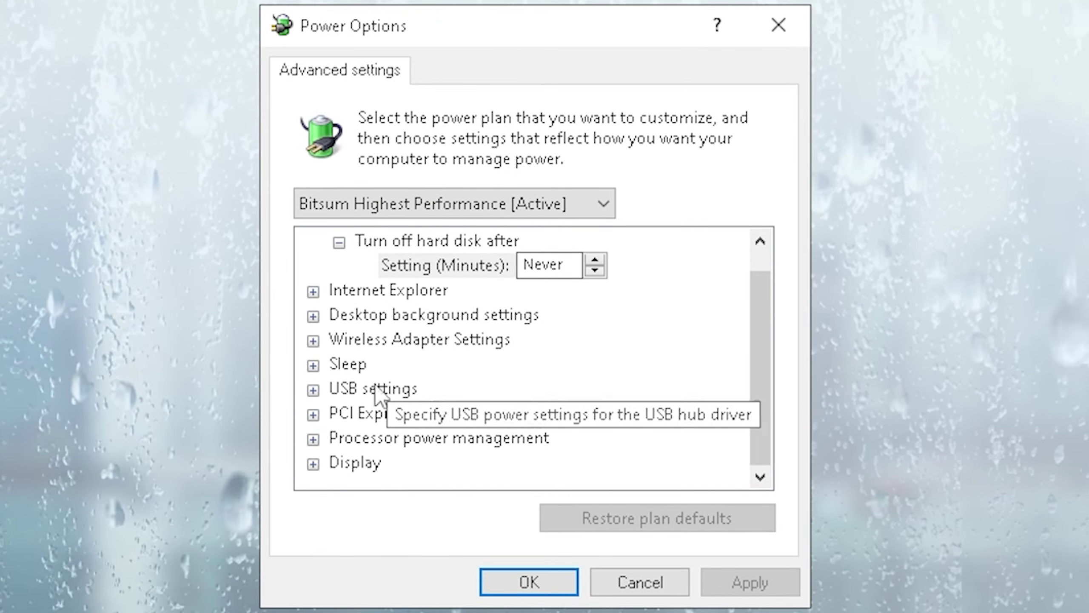
click(313, 441)
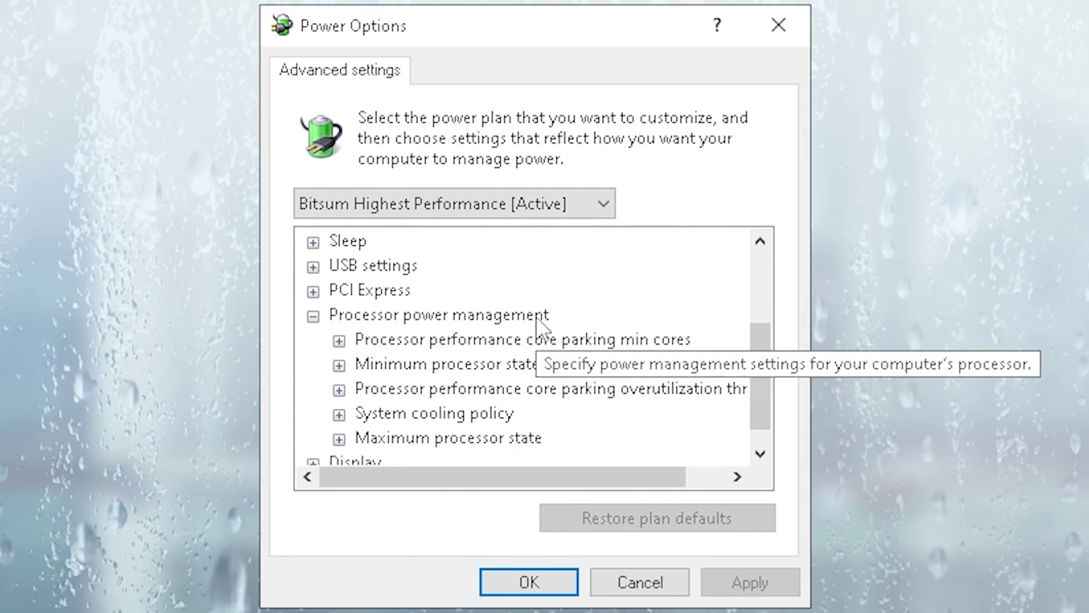
click(339, 341)
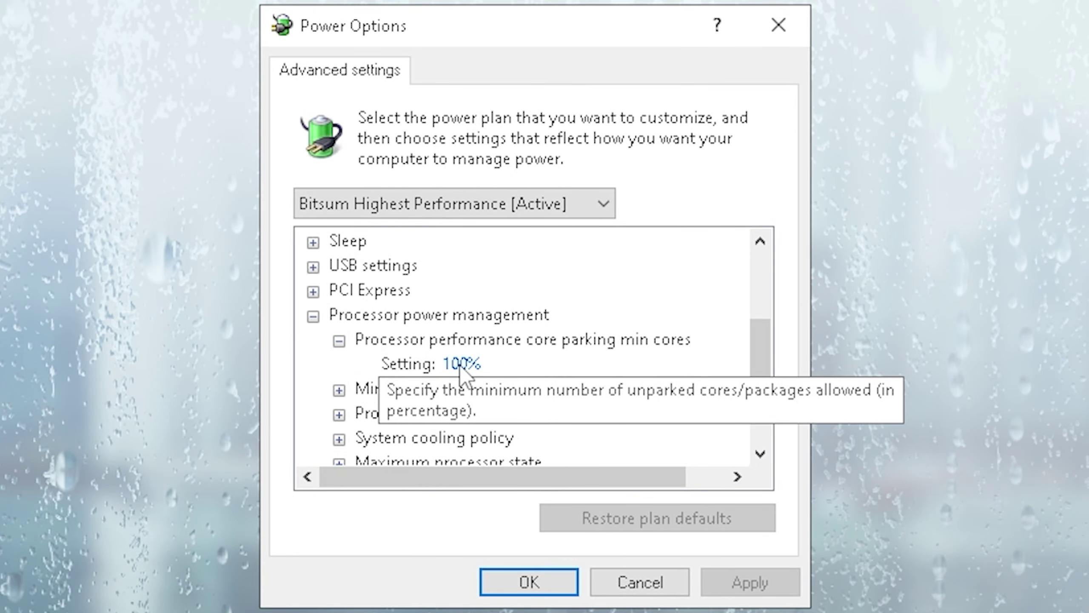
click(338, 341)
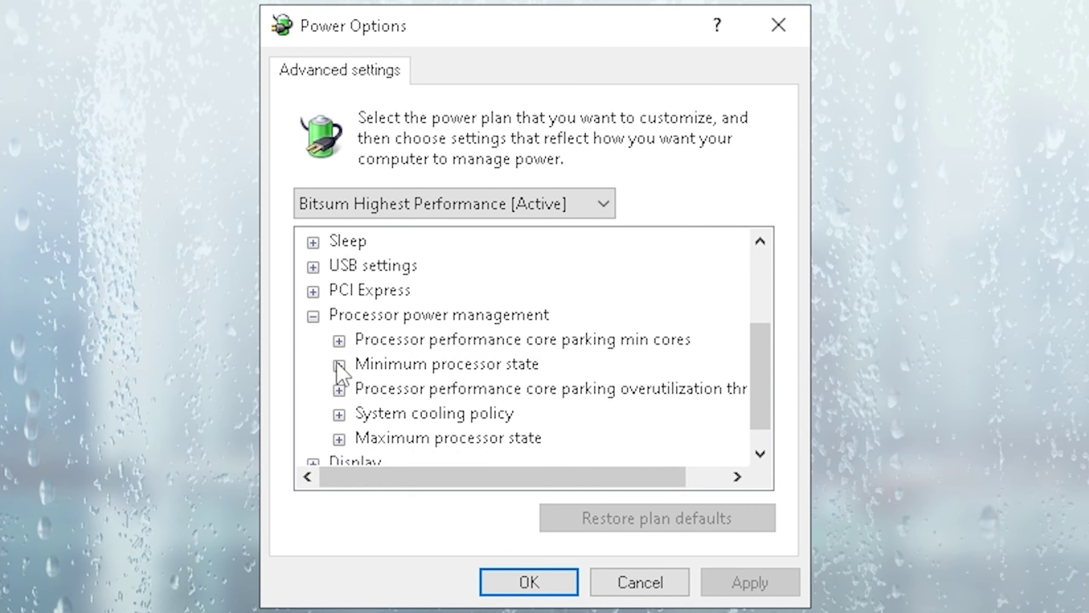
click(338, 364)
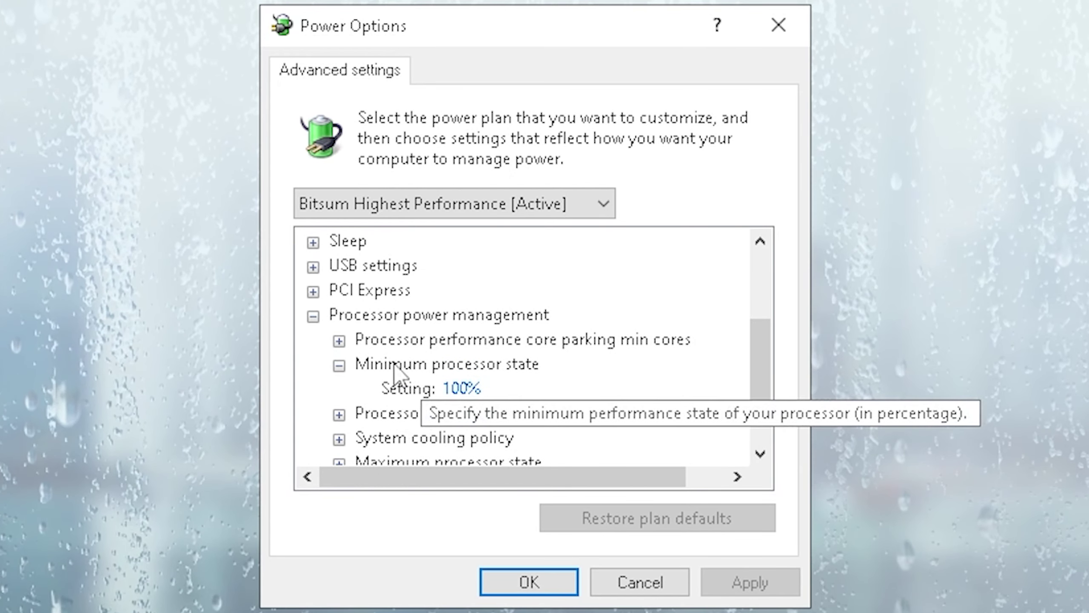
click(338, 365)
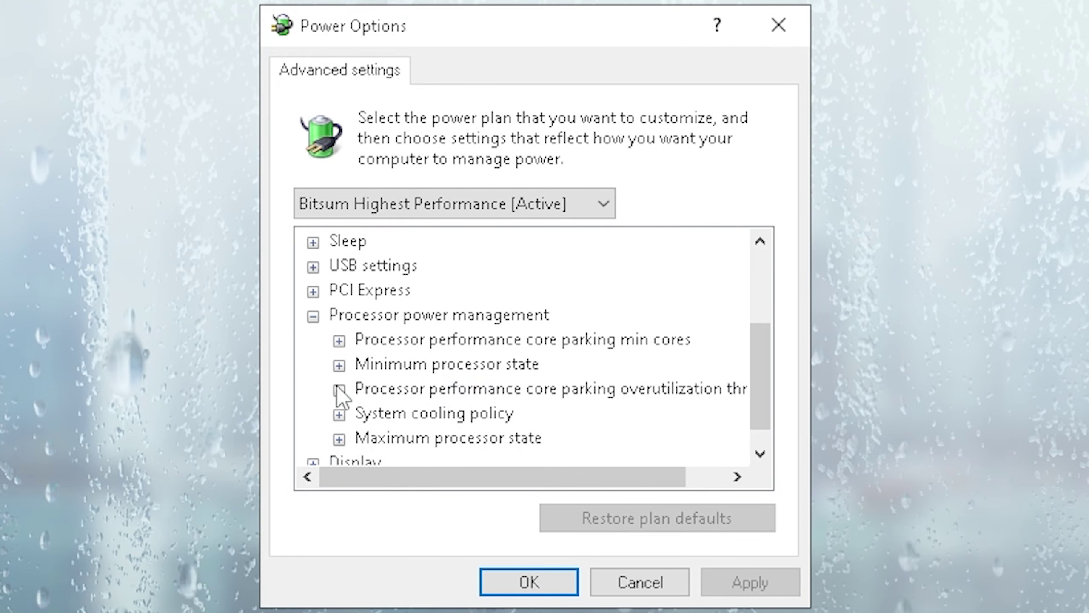
Check the core parking overutilization threshold, system cooling policy and maximum processor state, and accept the power options
click(339, 390)
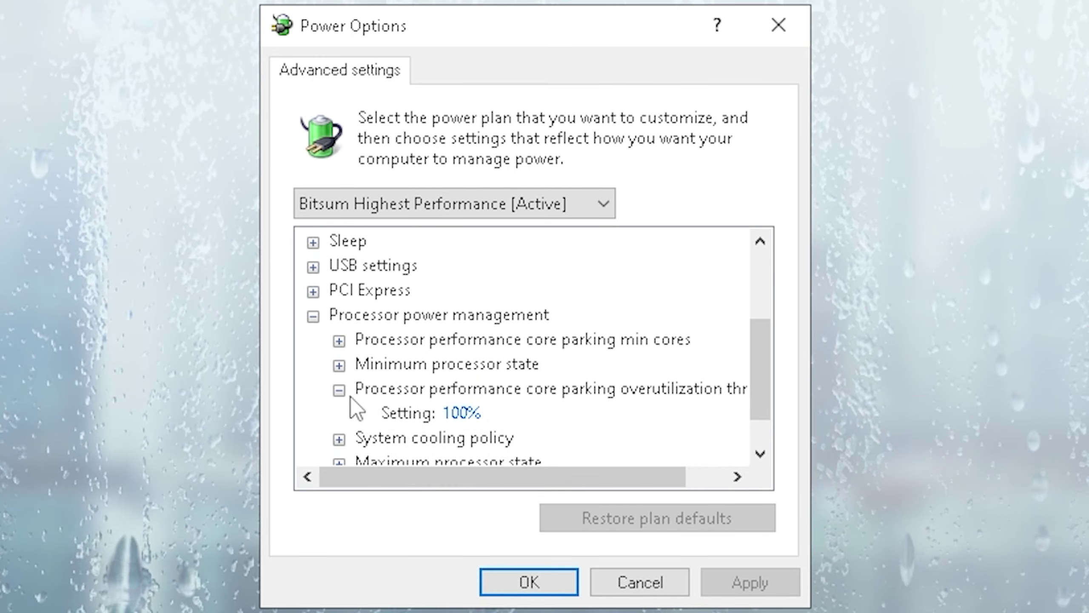
click(339, 391)
double_click(439, 413)
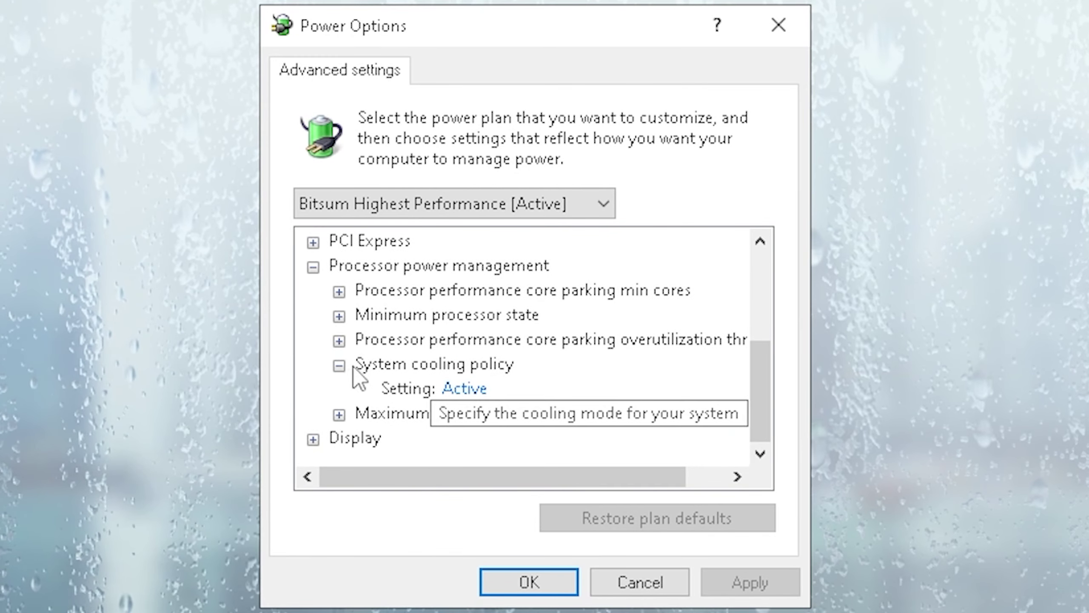
click(339, 365)
click(339, 414)
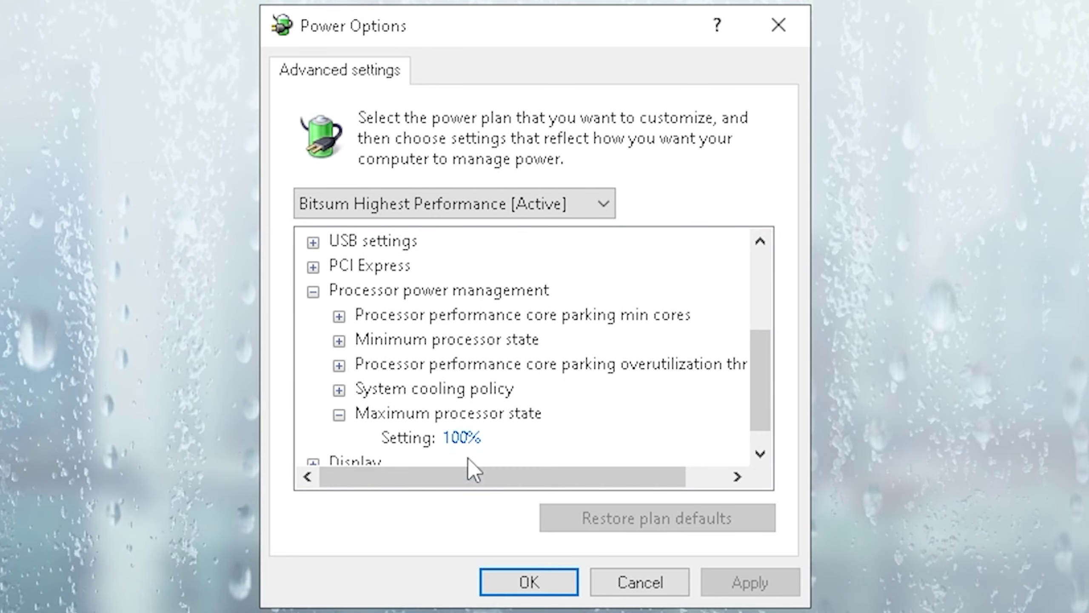
click(521, 583)
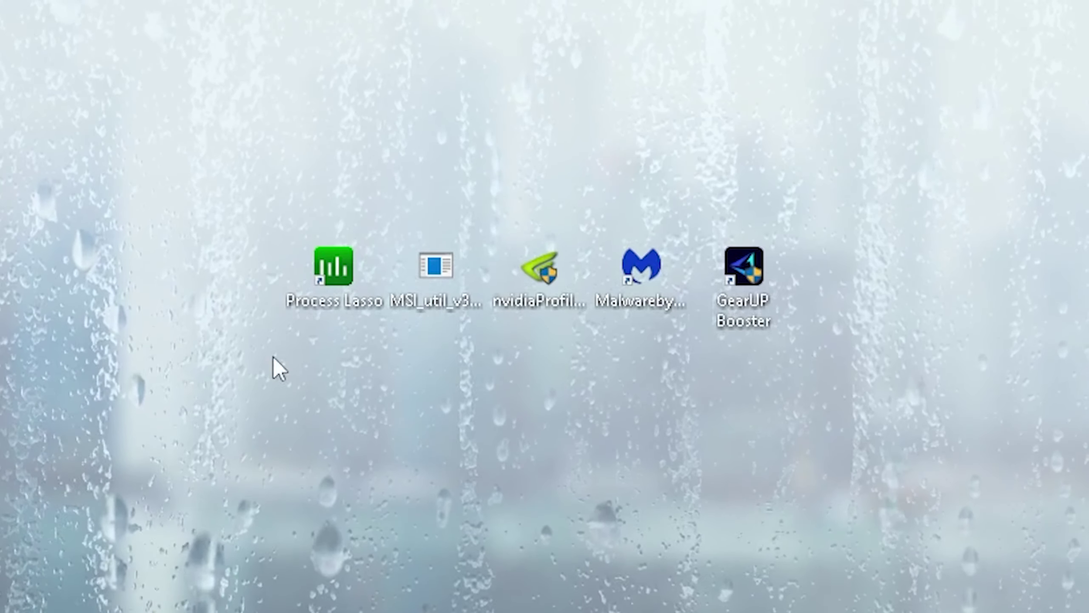
Run MSI_util_v3.exe from the desktop with administrator rights
click(434, 270)
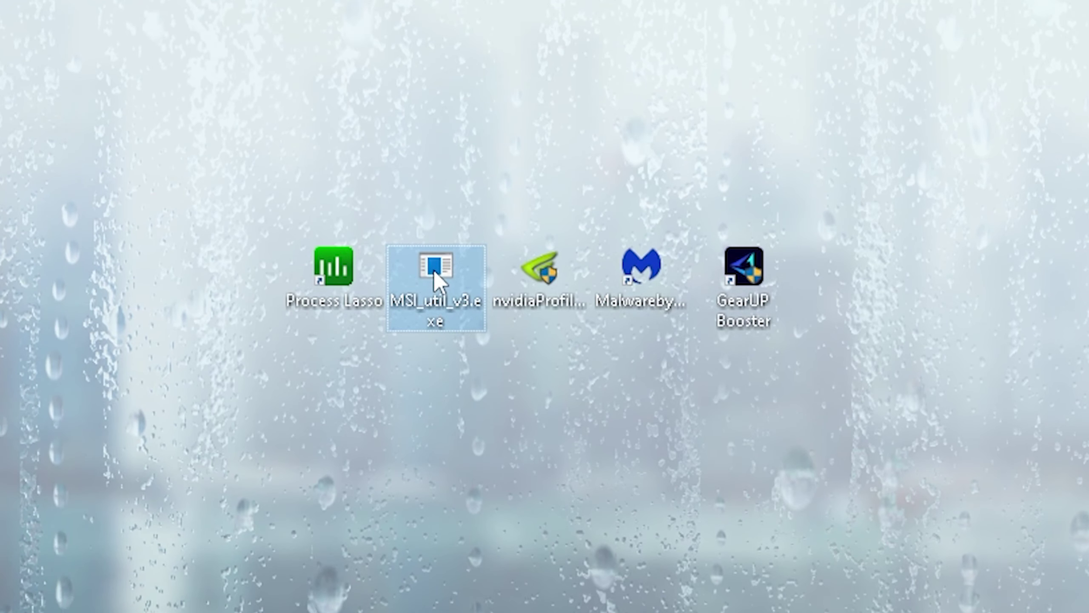
right_click(434, 270)
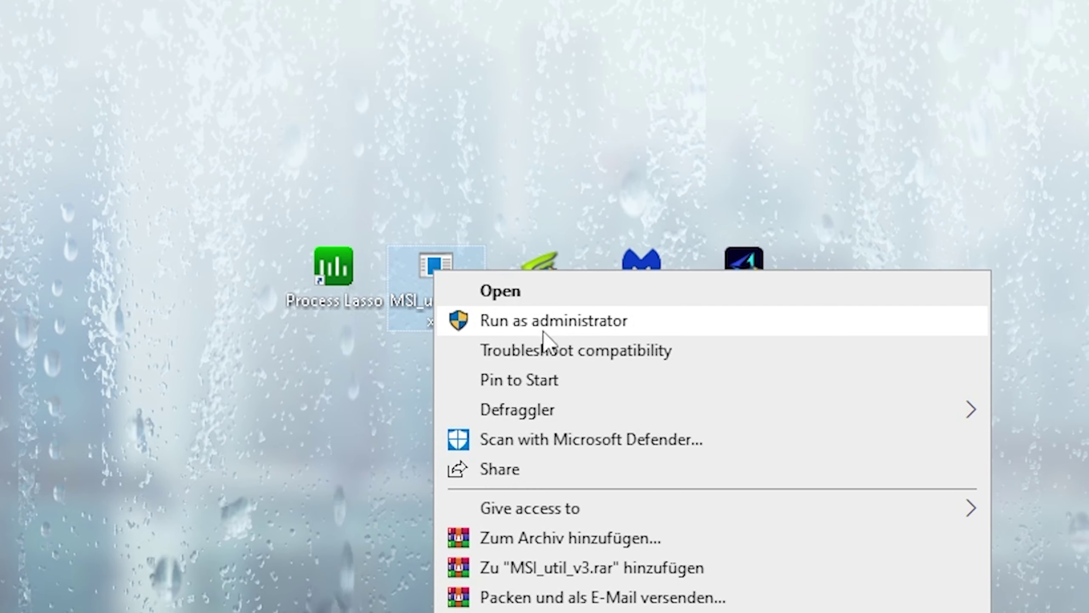
click(533, 323)
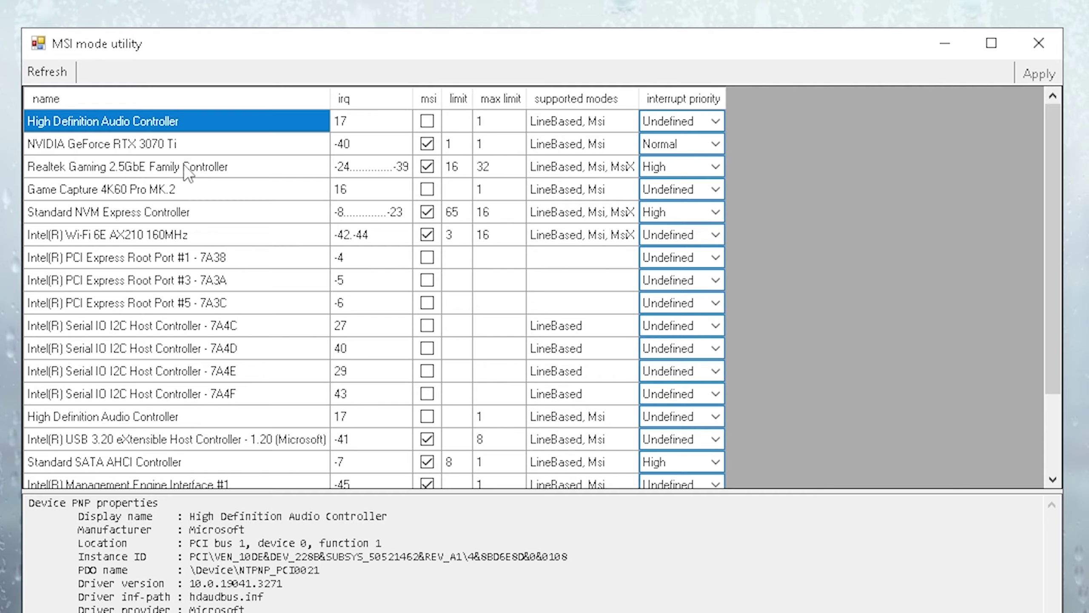
Set the NVIDIA GeForce RTX 3070 Ti to MSI mode with Normal interrupt priority and close the MSI mode utility
key(Down)
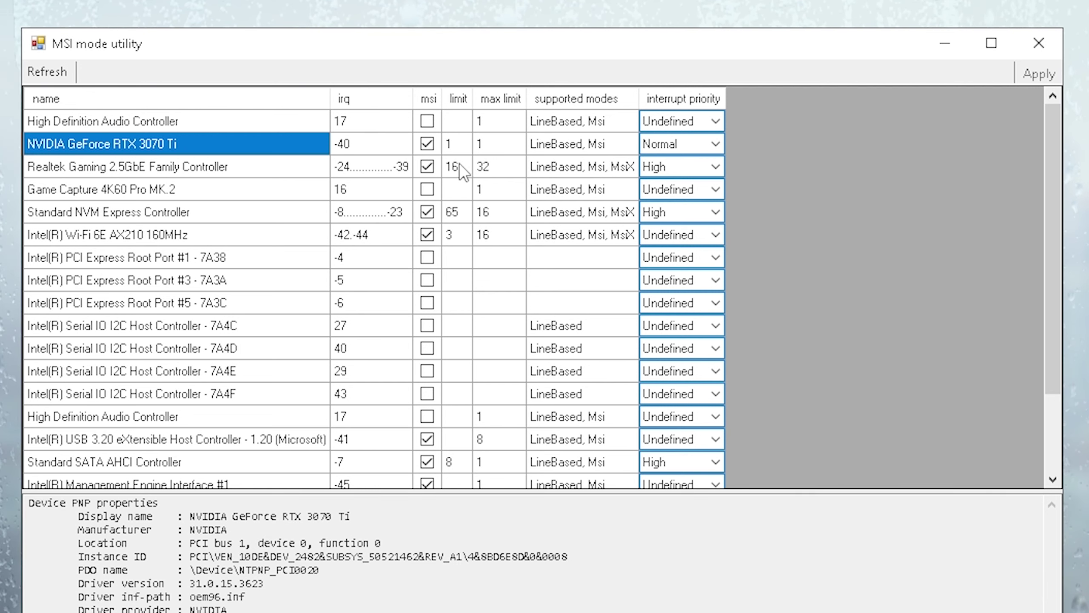
click(426, 144)
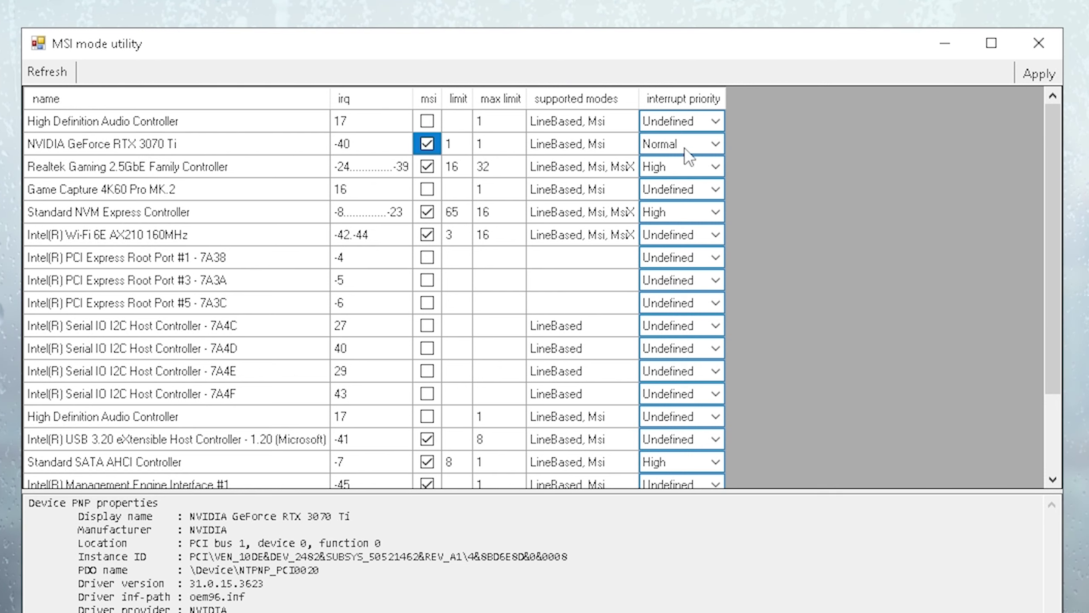
click(667, 147)
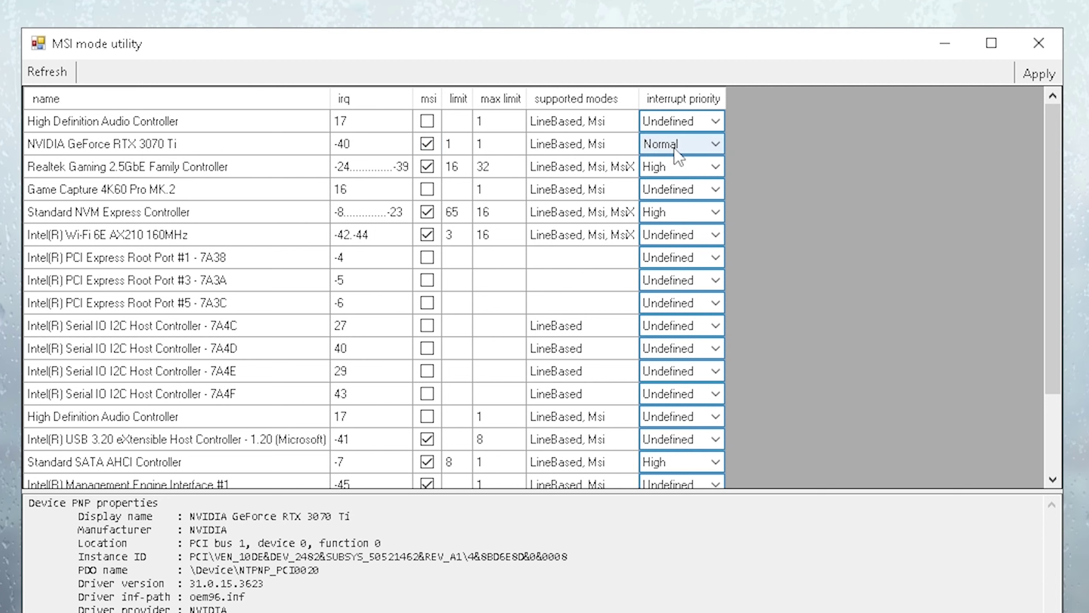
click(674, 148)
click(659, 193)
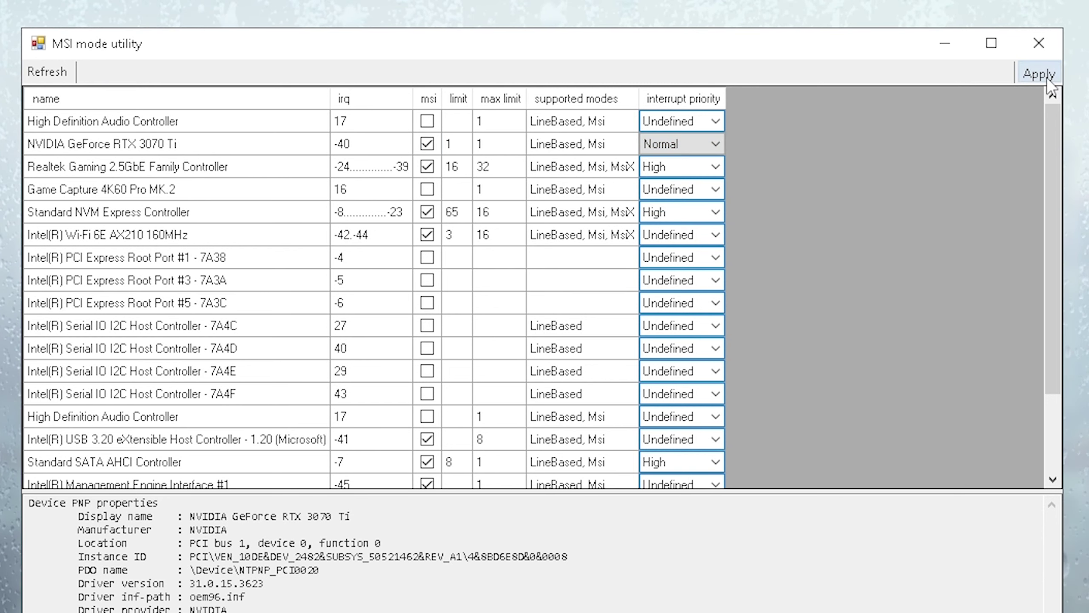
click(1029, 53)
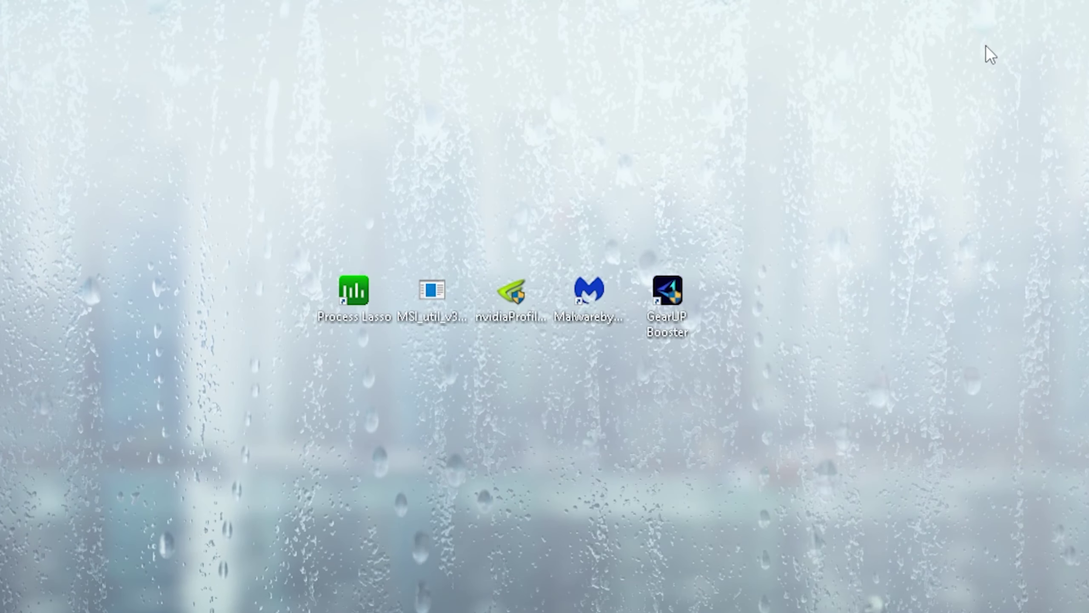
Open NVIDIA Profile Inspector from the desktop and look over the base profile's driver settings
click(504, 296)
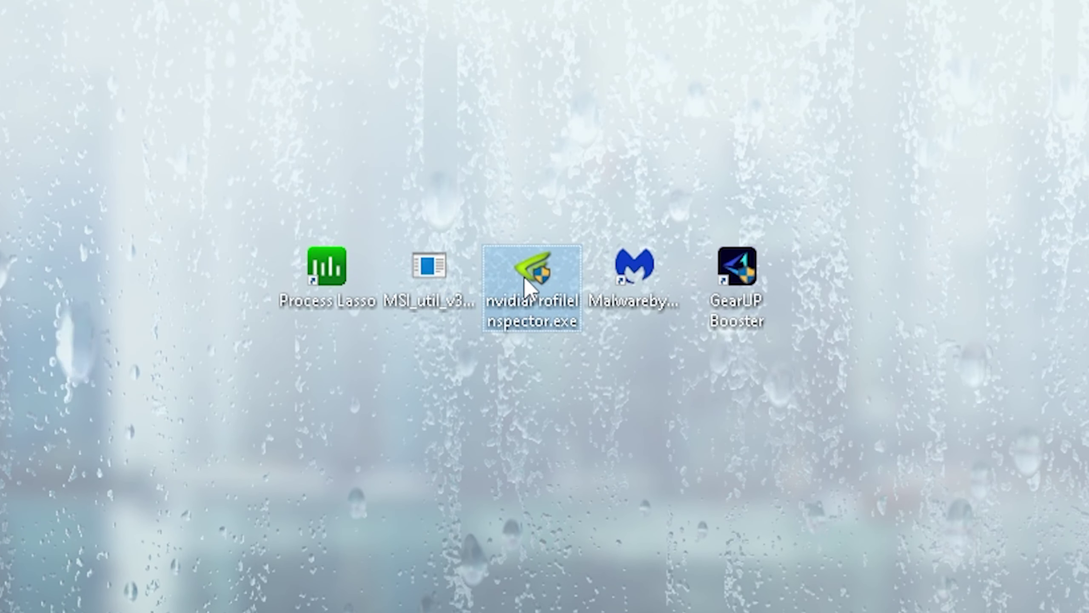
double_click(521, 280)
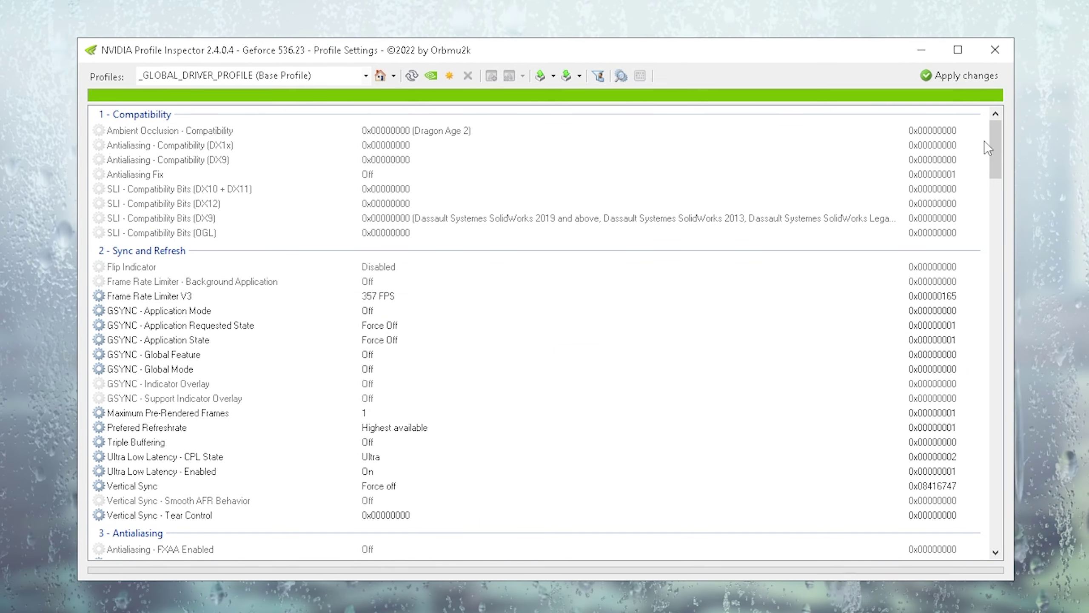
drag(992, 146, 887, 58)
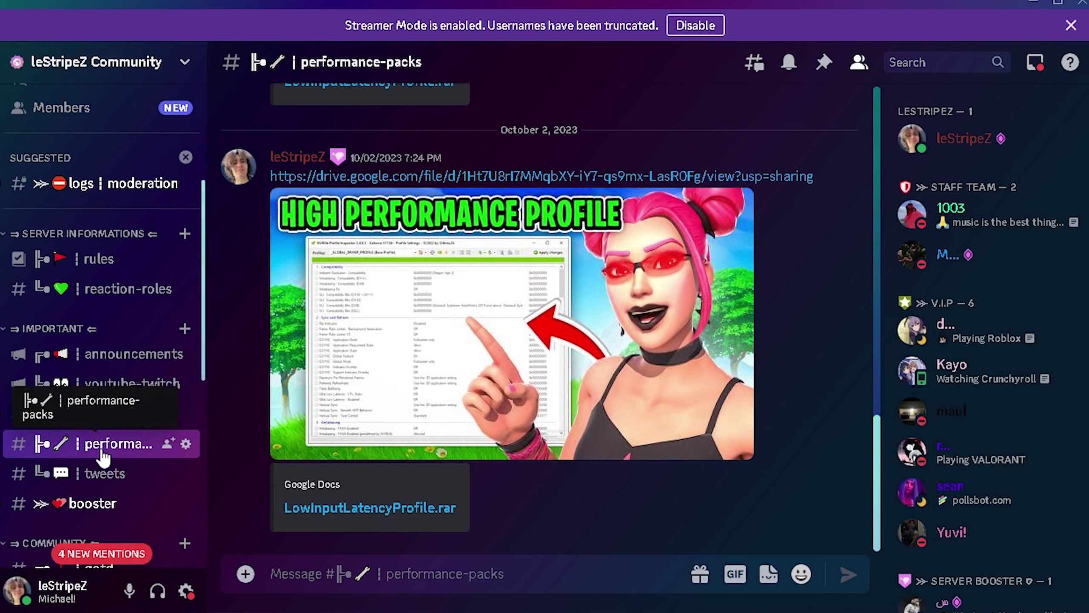
Switch to Discord and search the community server for "performance" to locate the performance-packs channel
click(918, 62)
text(performance)
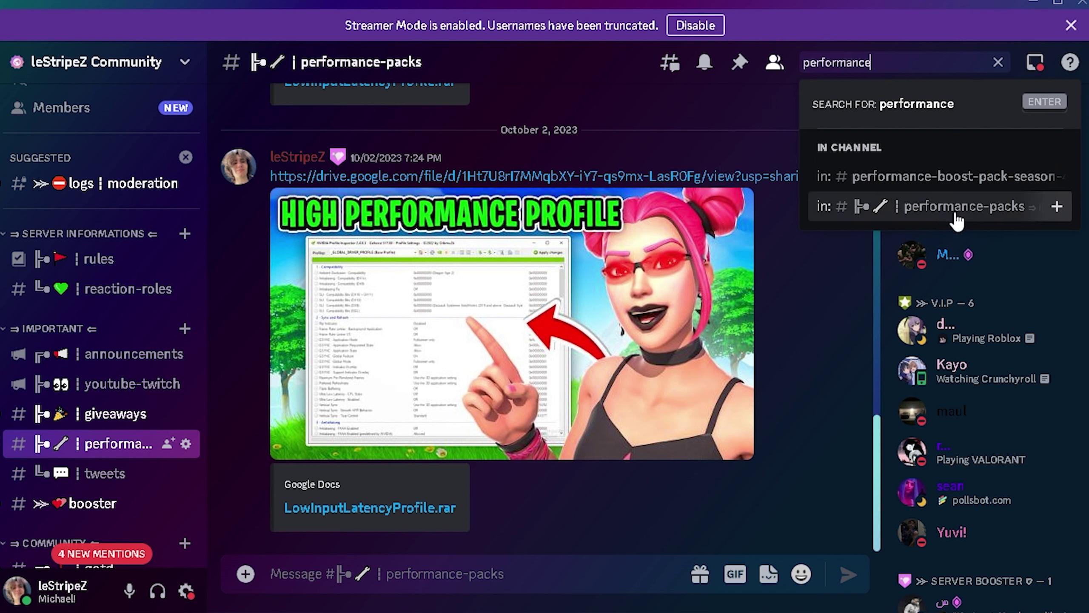
click(797, 283)
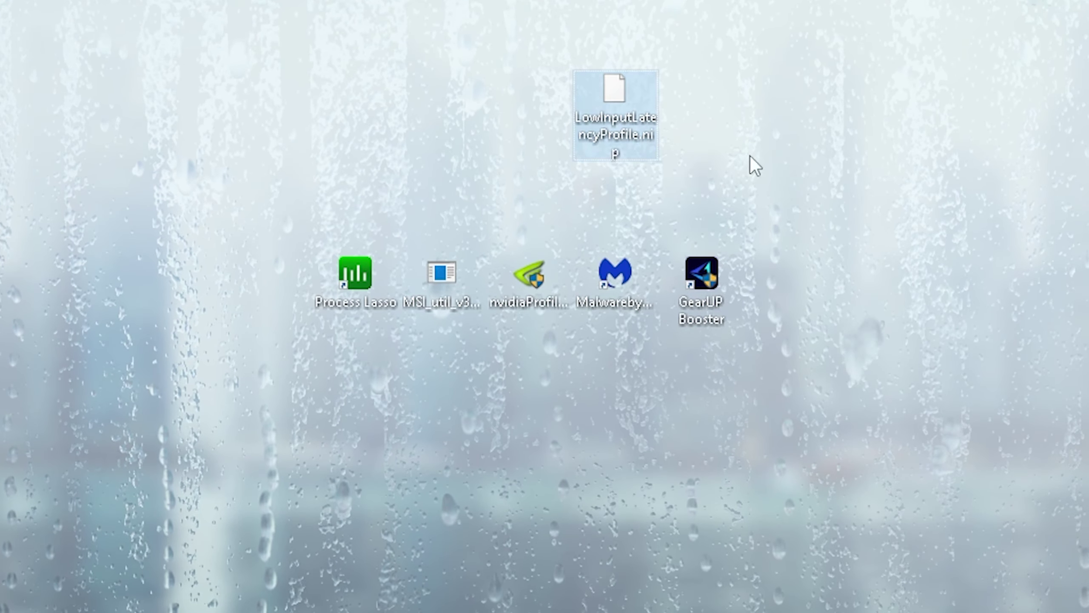
Import LowInputLatencyProfile.nip from the desktop into NVIDIA Profile Inspector
click(595, 117)
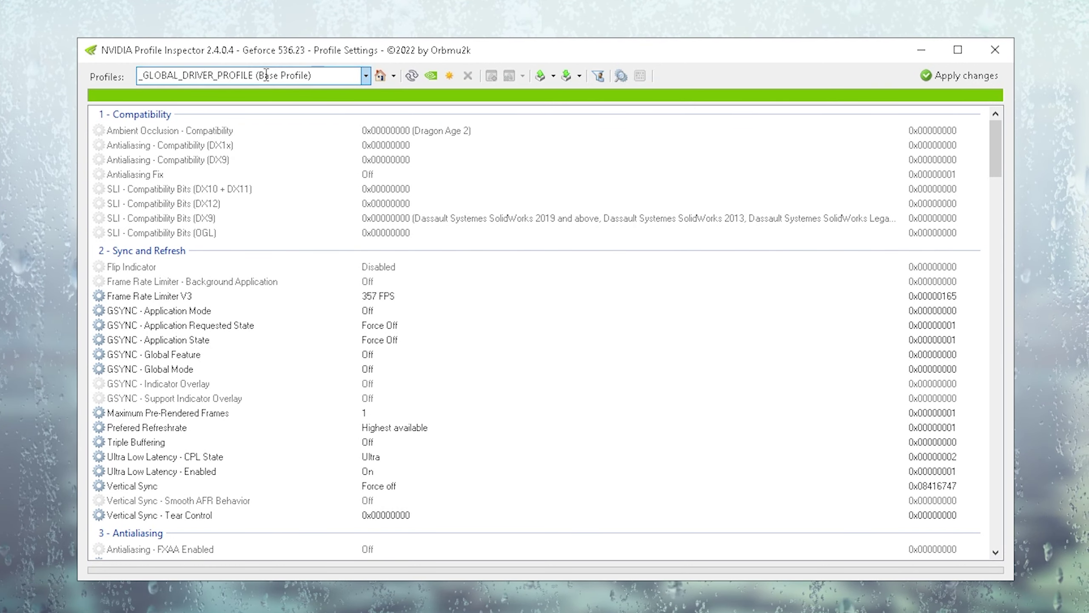
mouse_move(997, 145)
mouse_down()
mouse_move(973, 303)
mouse_move(983, 536)
mouse_move(989, 146)
mouse_up()
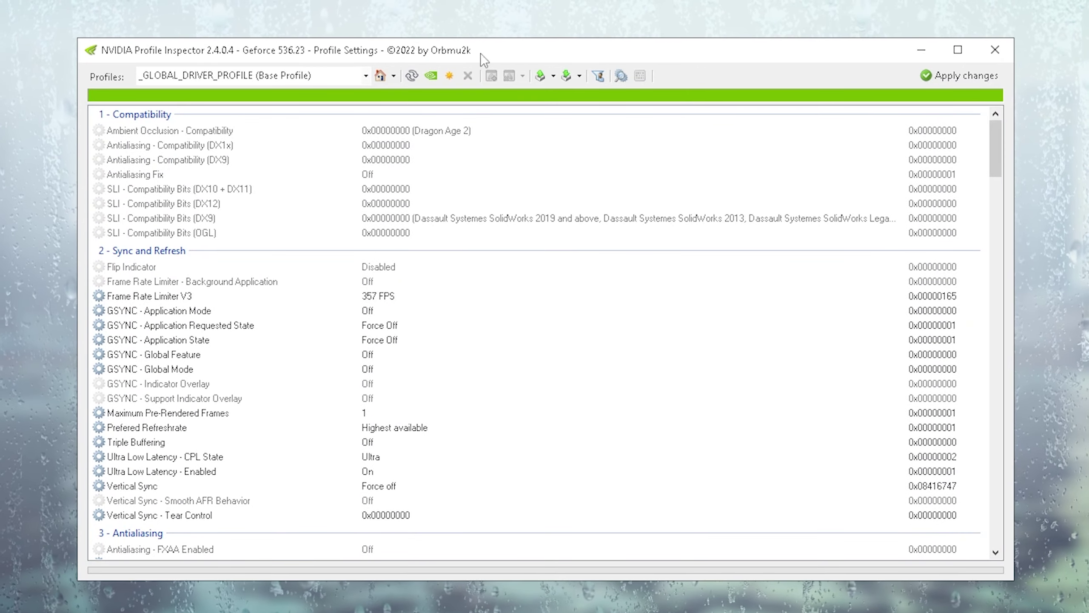
click(565, 77)
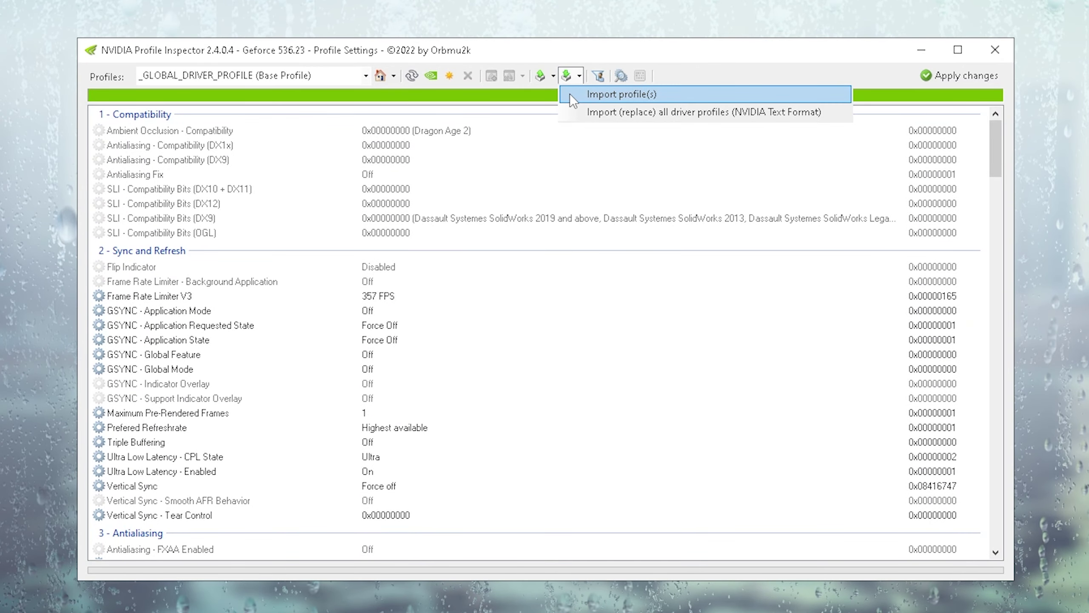
click(570, 94)
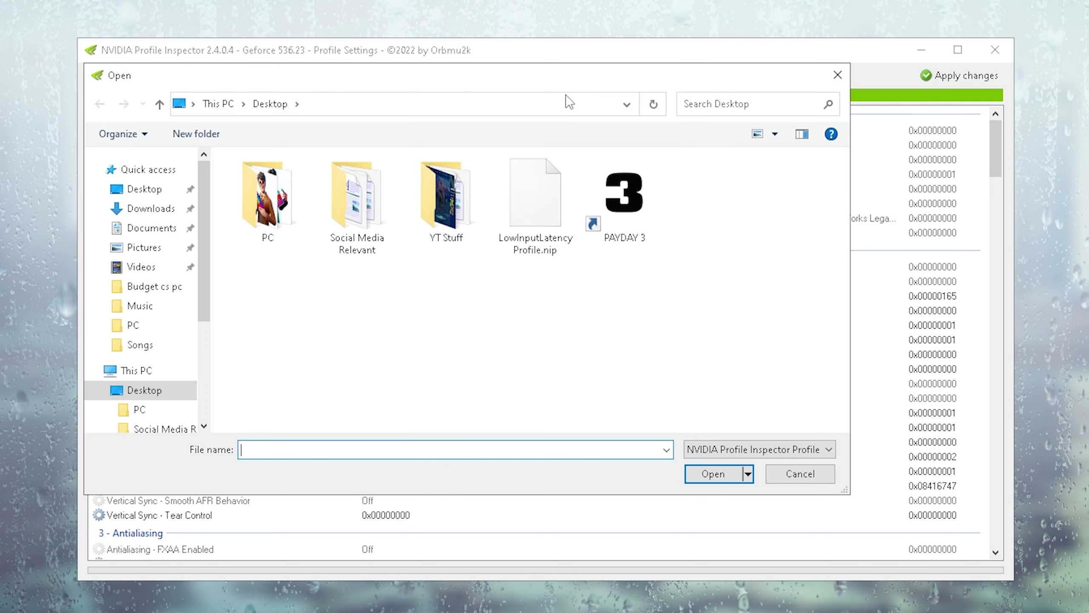
click(503, 202)
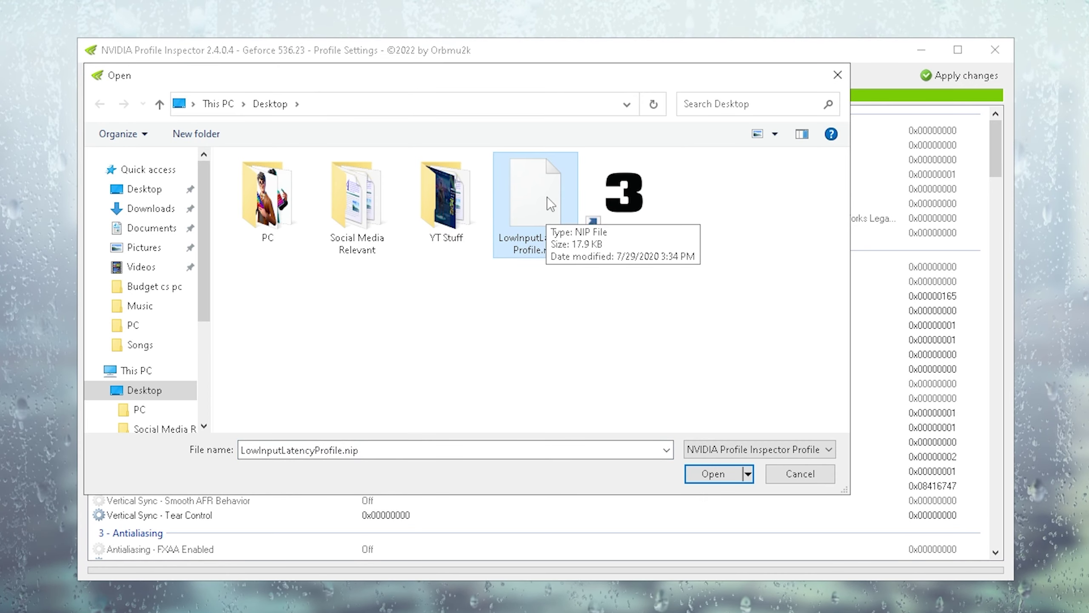
click(709, 477)
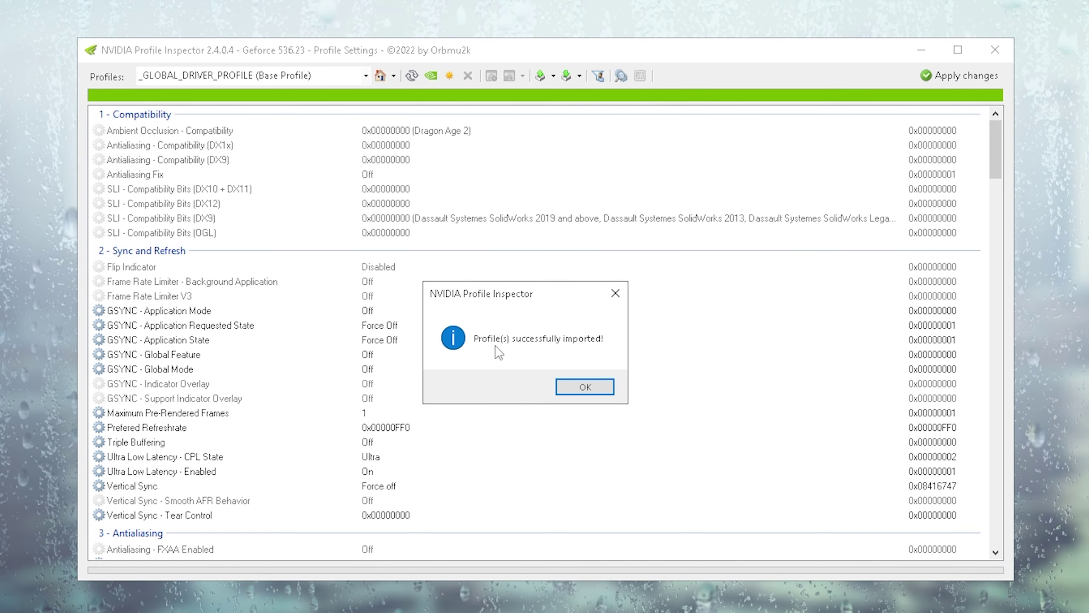
click(589, 386)
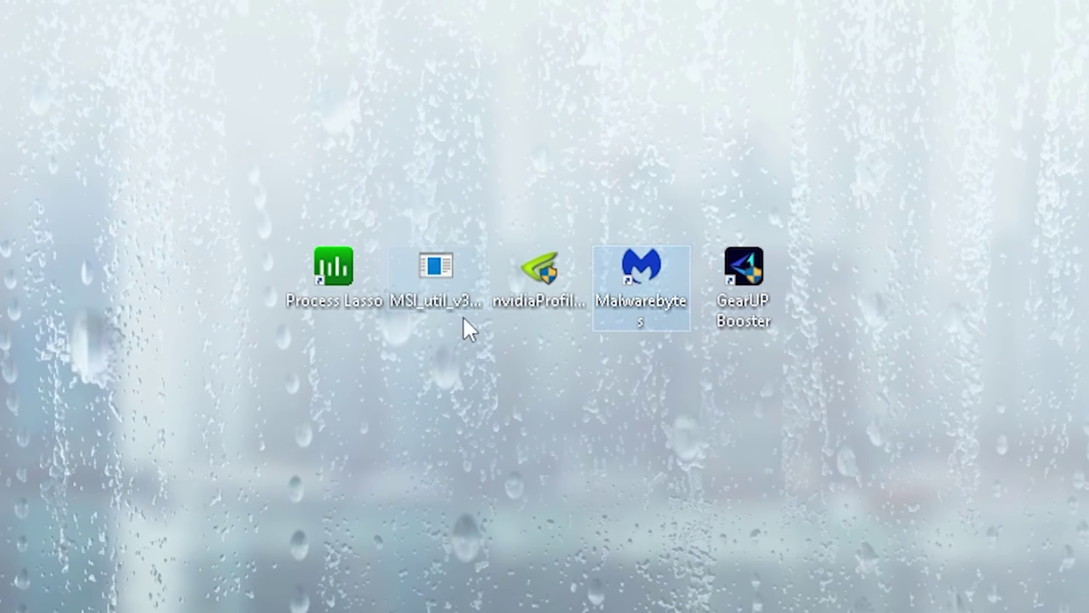
Open Malwarebytes from the desktop and start a threat scan
click(637, 331)
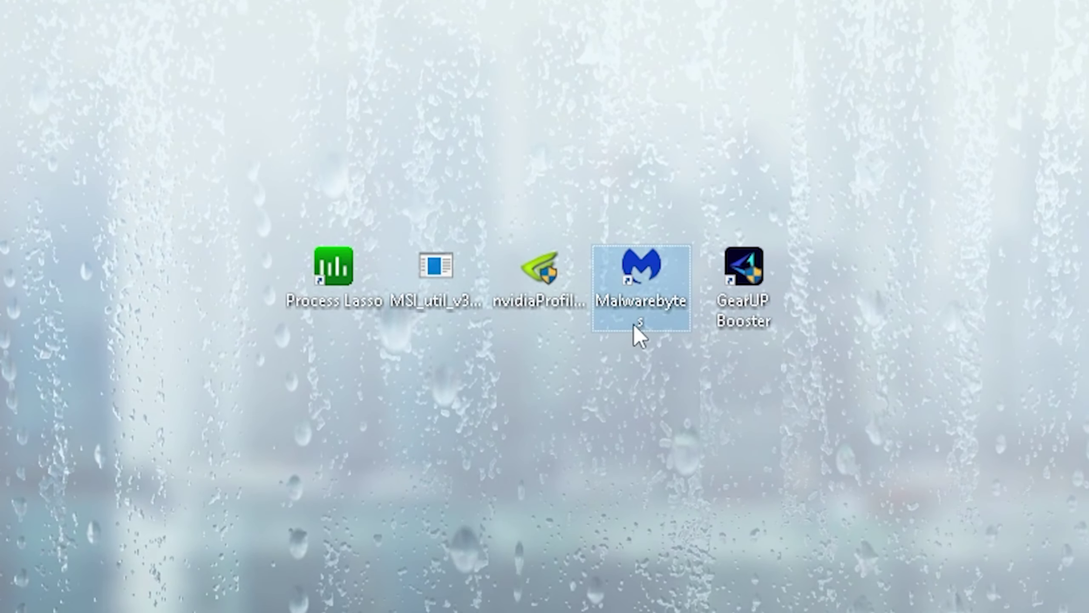
double_click(634, 328)
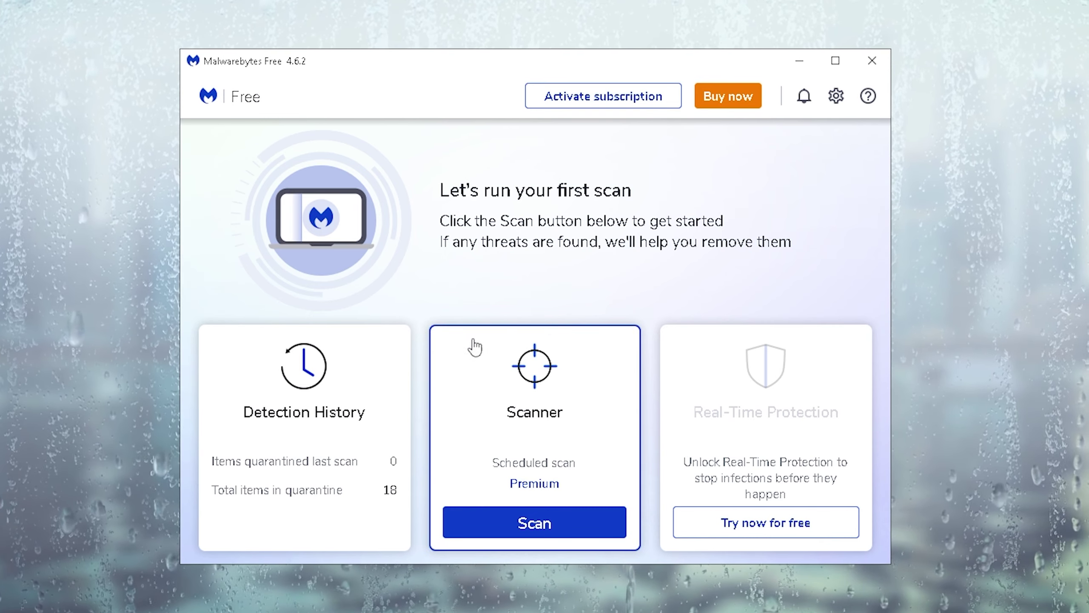
click(529, 534)
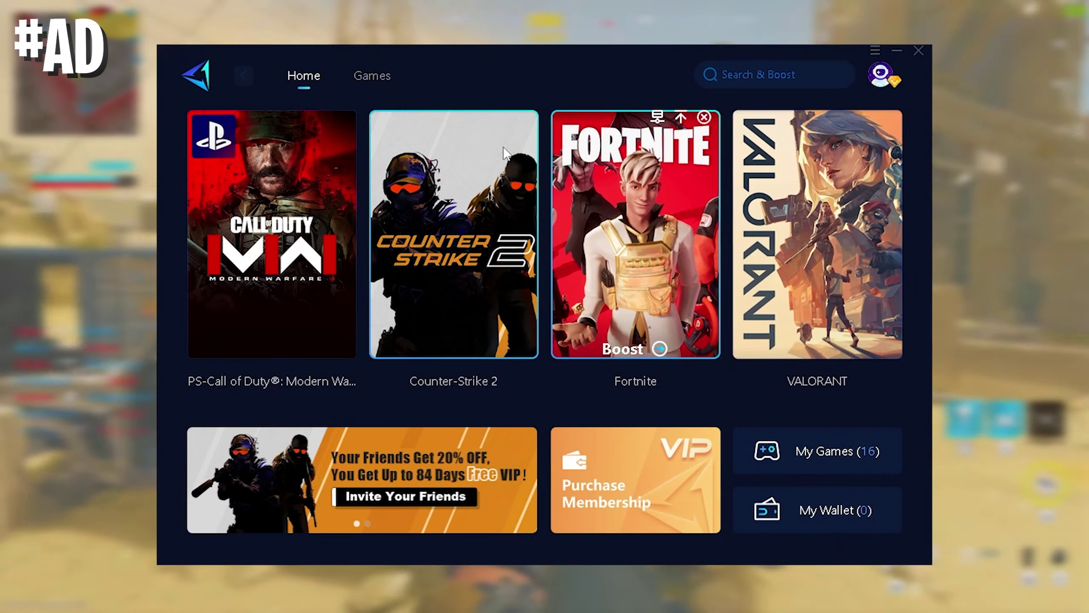
Start boosting Counter-Strike 2 in GearUP Booster
mouse_move(305, 241)
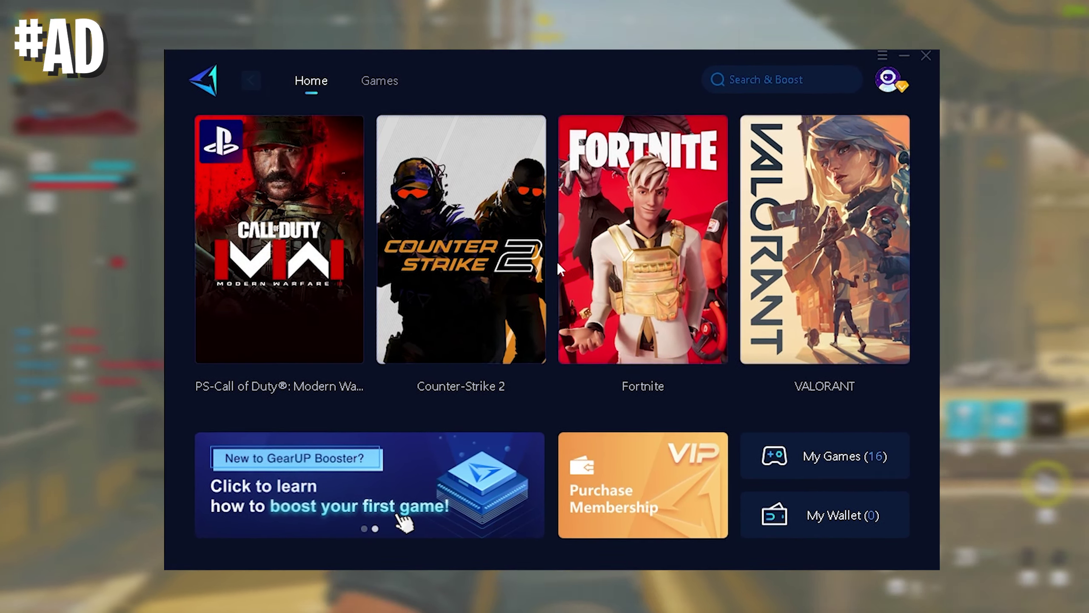
click(433, 241)
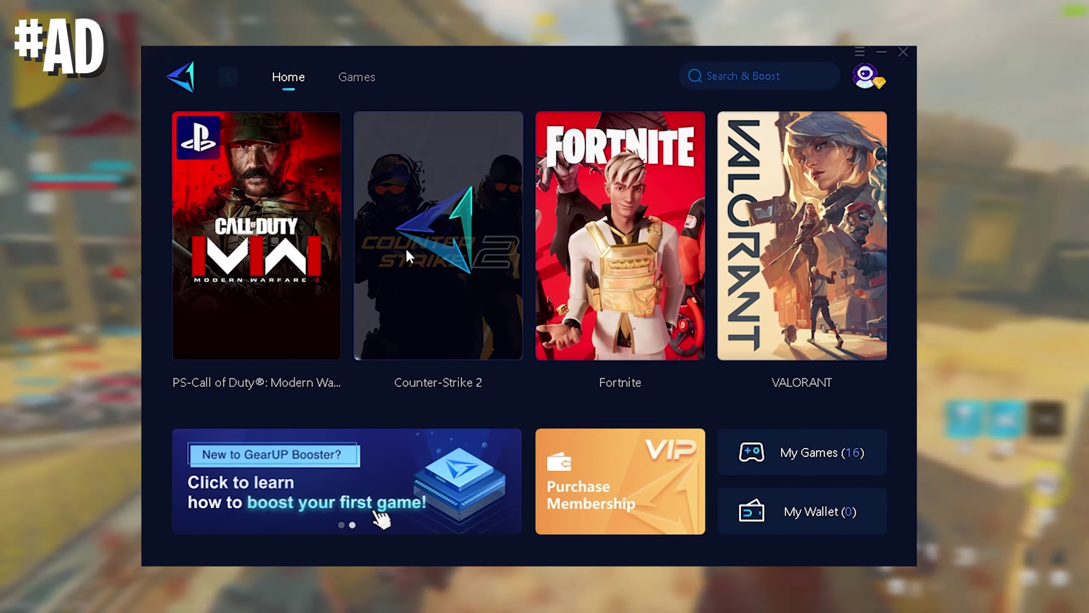